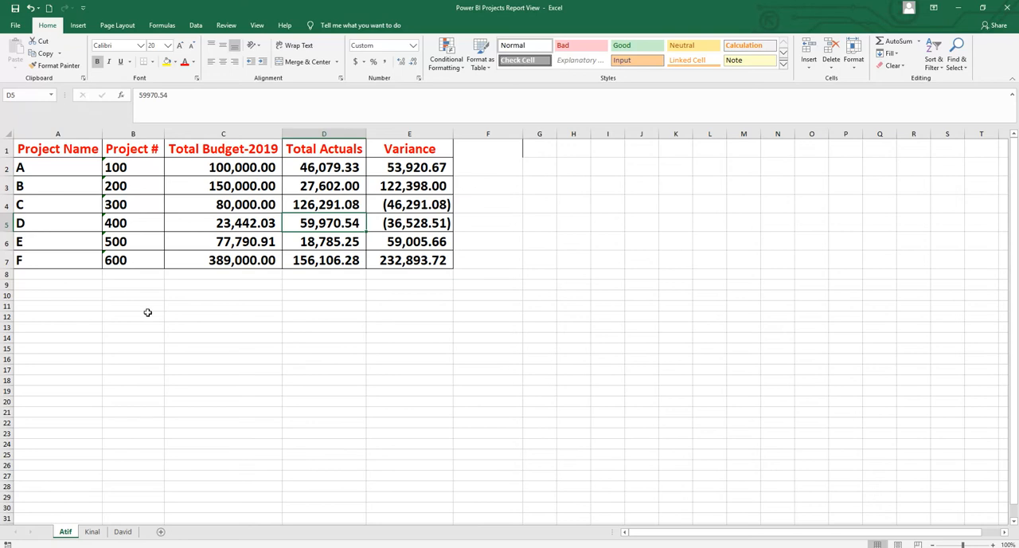
Step: Review the project budget data on the second and third worksheets, and switch to Power BI Desktop
{"action": "left_click", "coordinate": [92, 531]}
{"action": "left_click", "coordinate": [123, 531]}
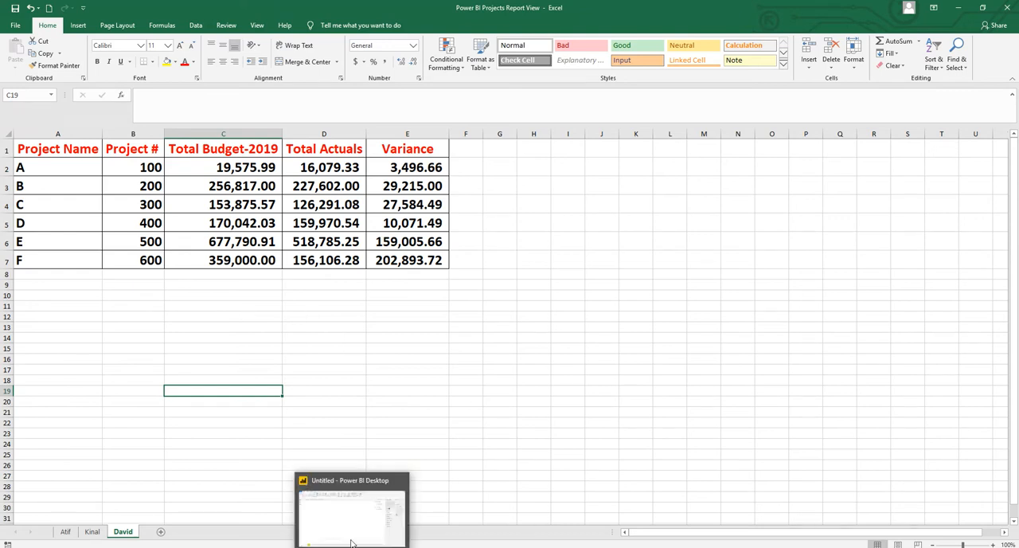
{"action": "left_click", "coordinate": [338, 501]}
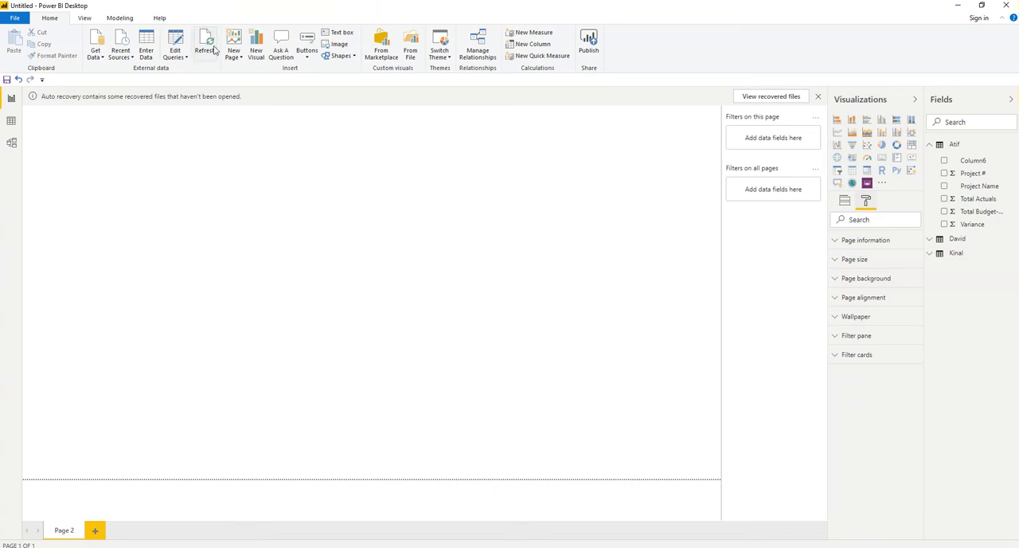
{"action": "left_click", "coordinate": [101, 58]}
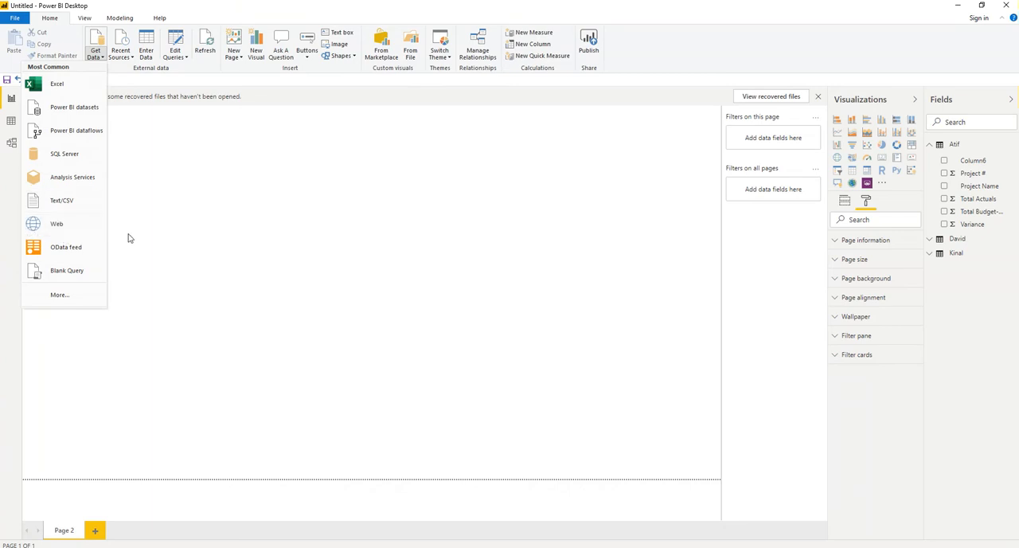
{"action": "left_click", "coordinate": [55, 86]}
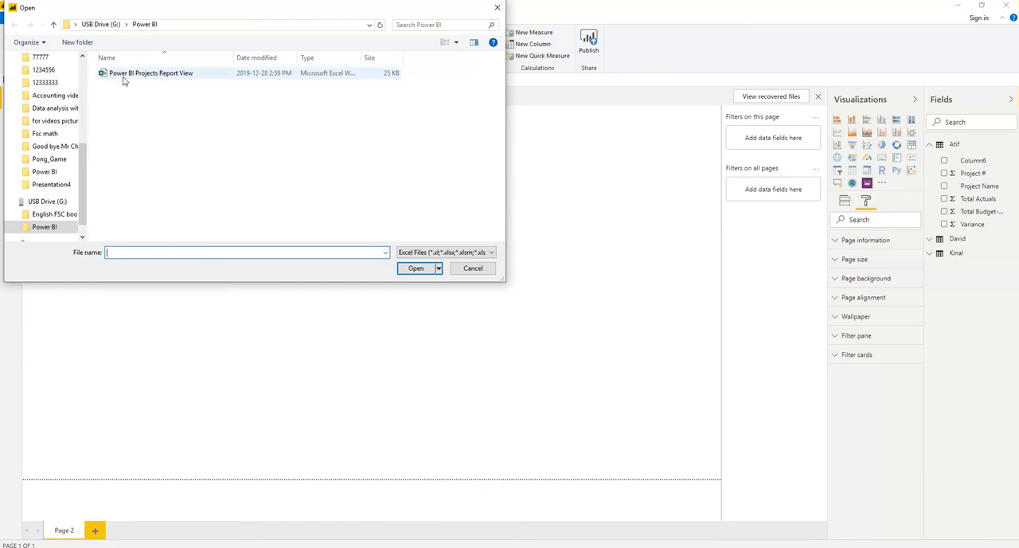
{"action": "left_click", "coordinate": [414, 270]}
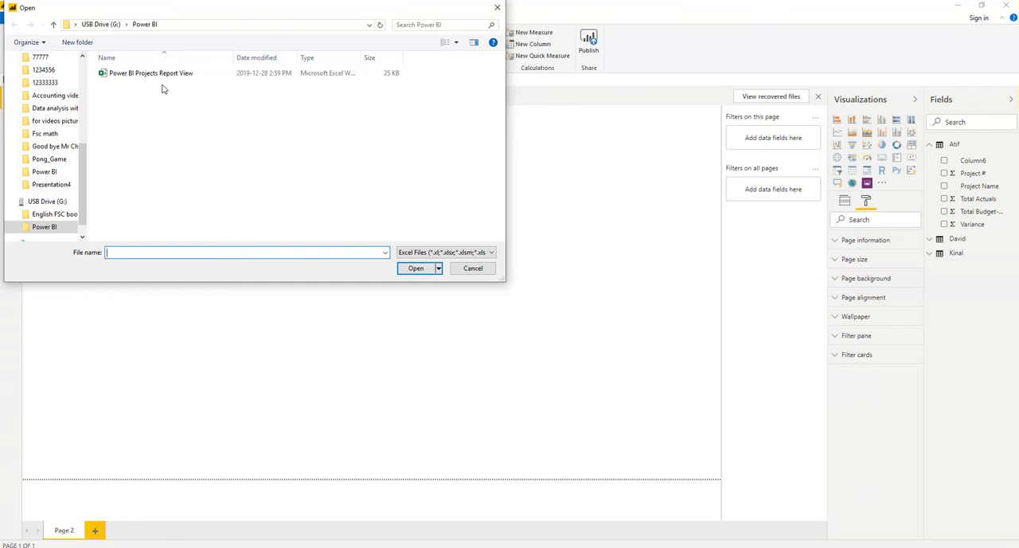
{"action": "double_click", "coordinate": [162, 72]}
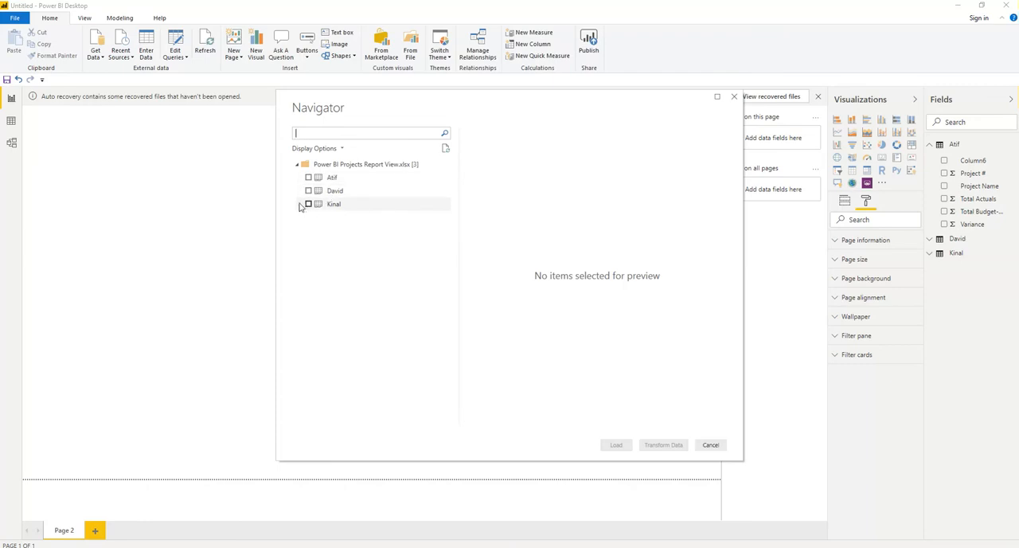
{"action": "left_click", "coordinate": [308, 177]}
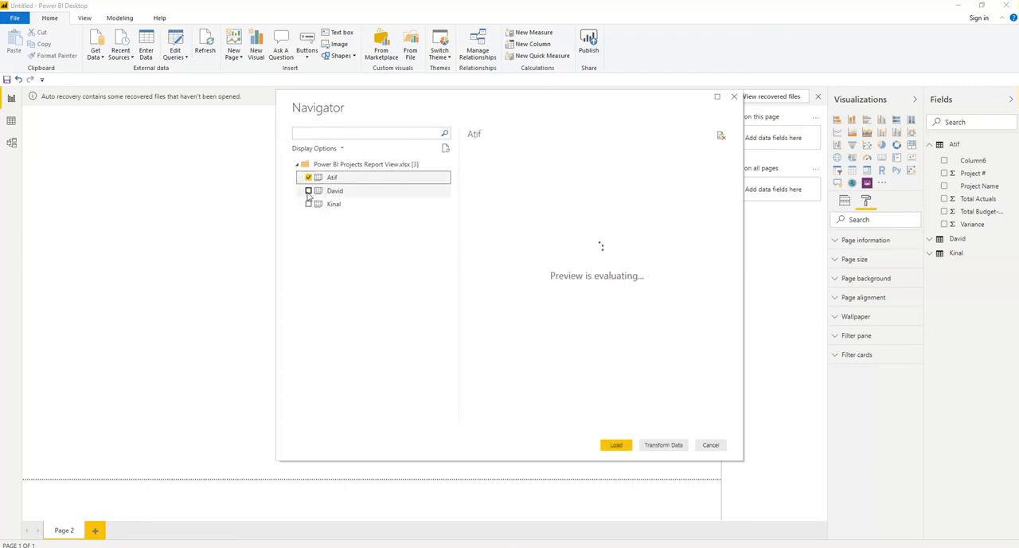
{"action": "left_click", "coordinate": [309, 191]}
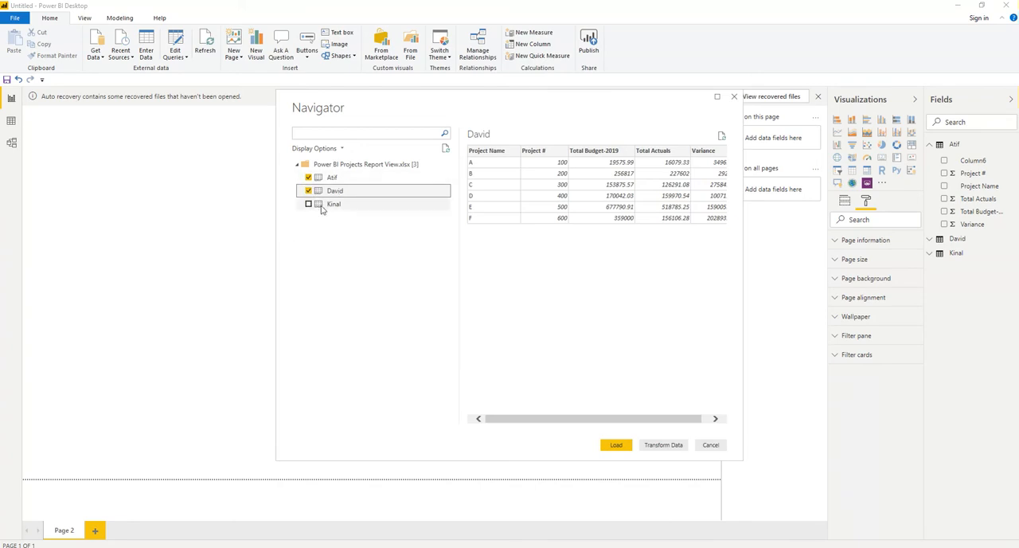
{"action": "left_click", "coordinate": [309, 204]}
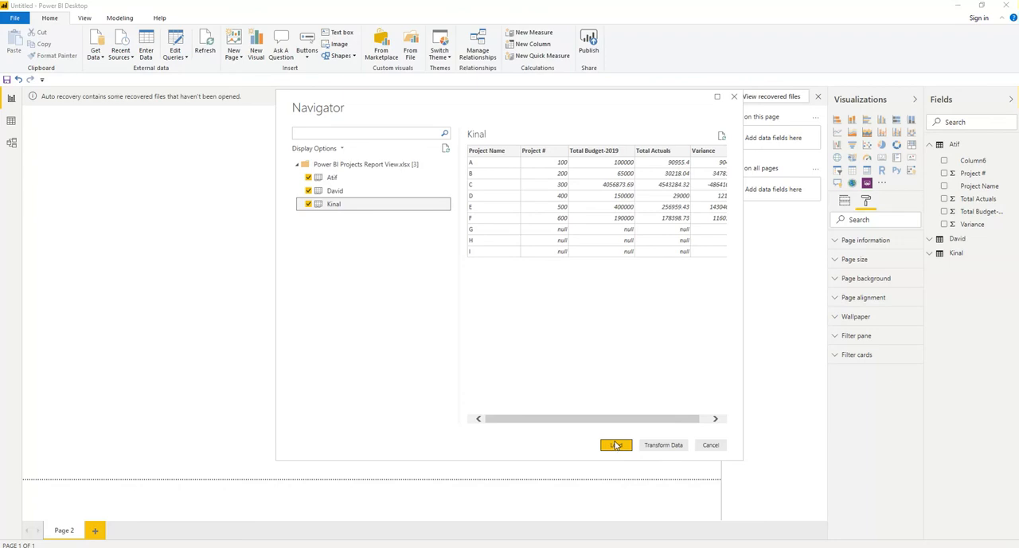
{"action": "left_click", "coordinate": [717, 448]}
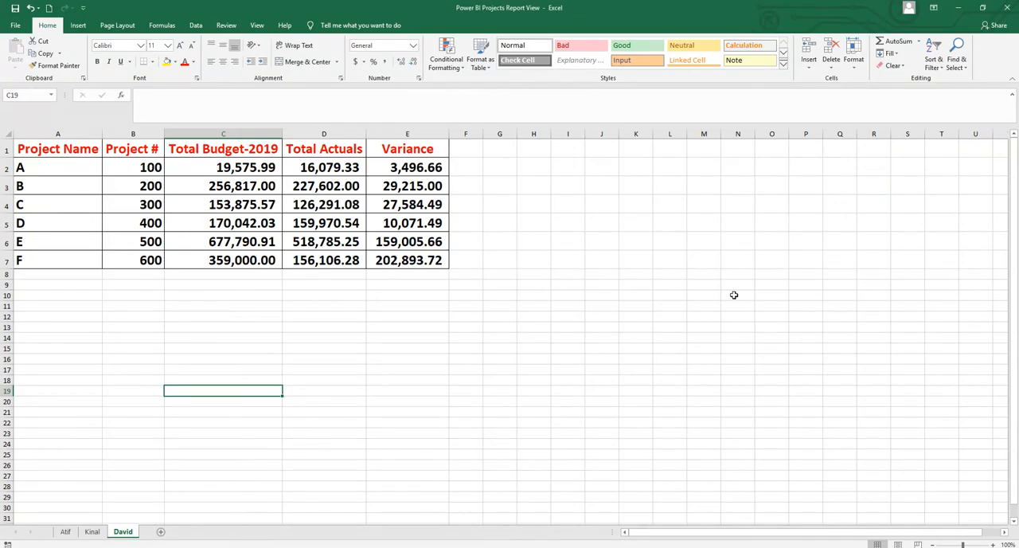
{"action": "left_click", "coordinate": [376, 546]}
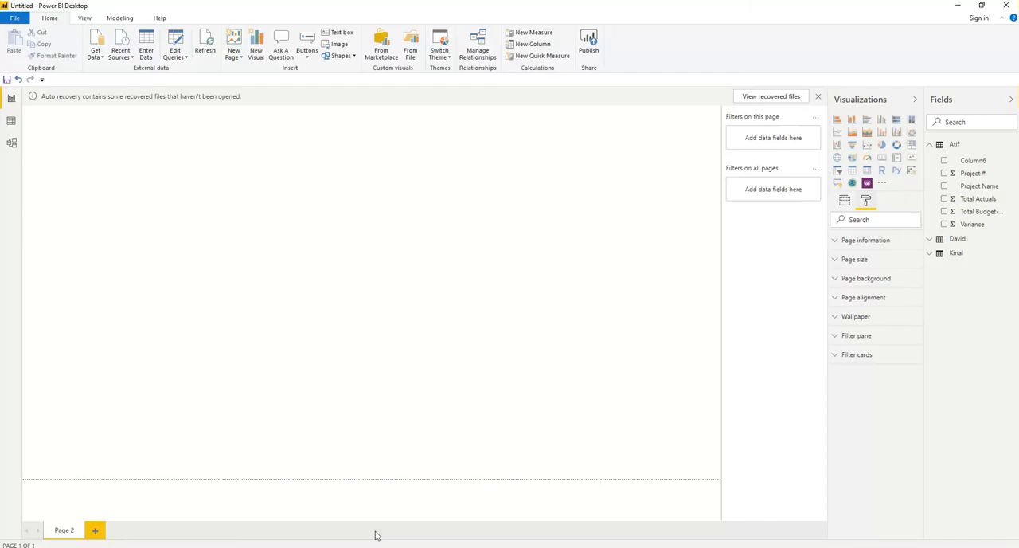
Step: Examine the rows of the first two loaded tables in Data view and the first table's fields in Report view
{"action": "left_click", "coordinate": [11, 121]}
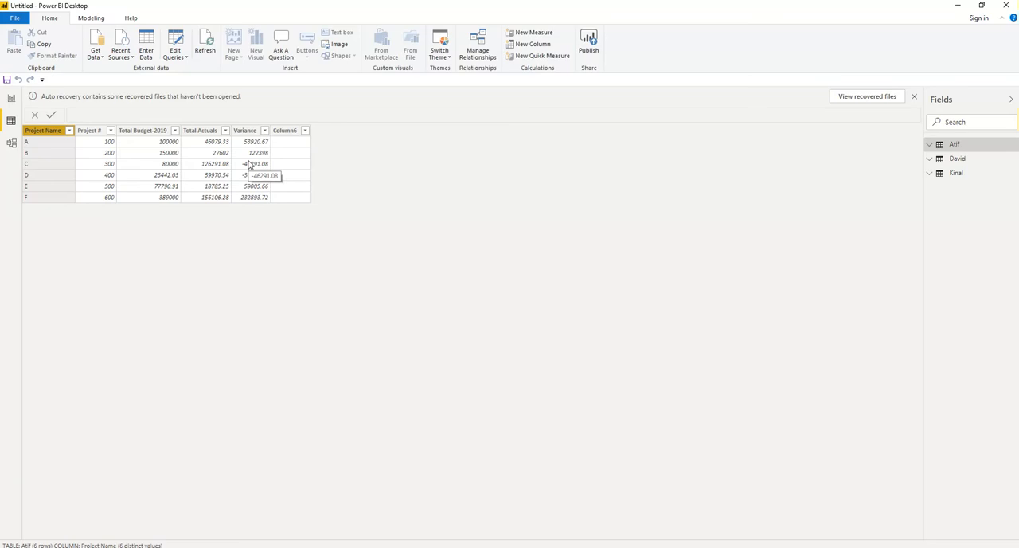
{"action": "left_click", "coordinate": [957, 160]}
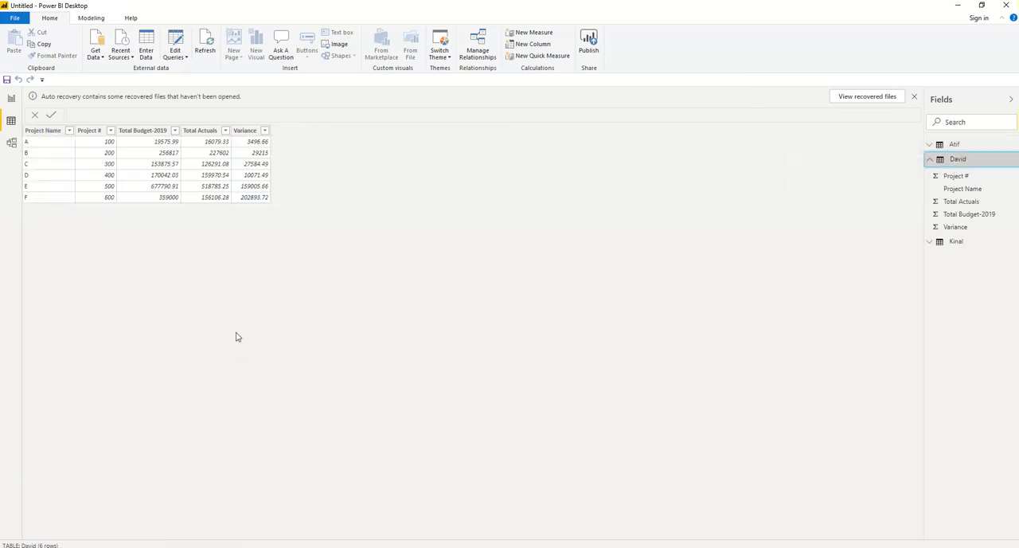
{"action": "left_click", "coordinate": [12, 99]}
{"action": "left_click", "coordinate": [12, 99]}
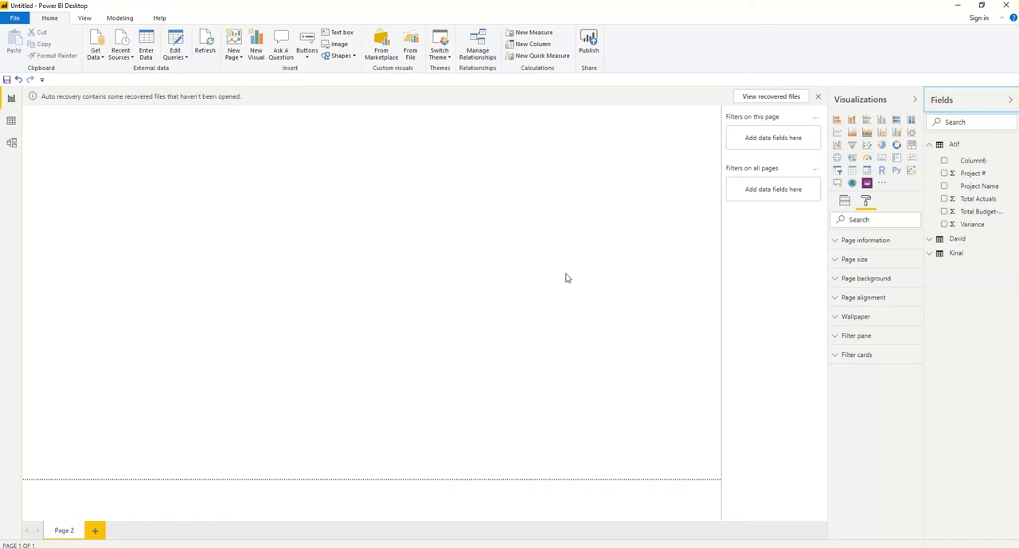
{"action": "left_click", "coordinate": [929, 149]}
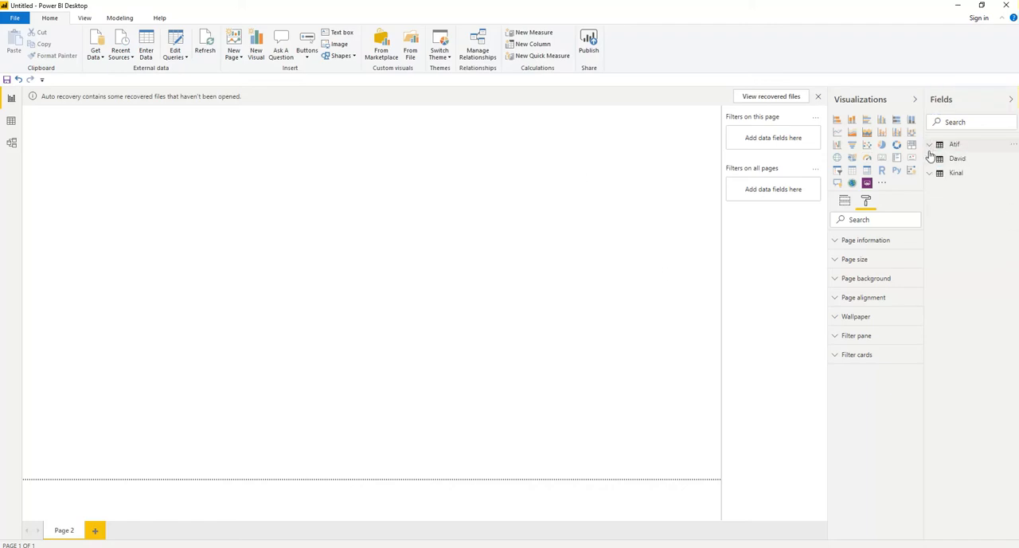
{"action": "left_click", "coordinate": [929, 149]}
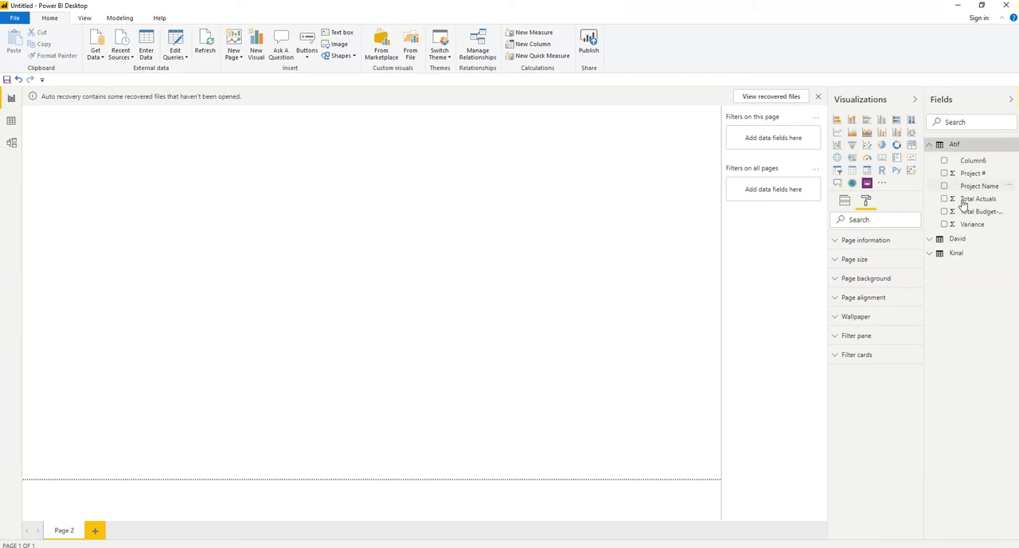
{"action": "left_click", "coordinate": [930, 149]}
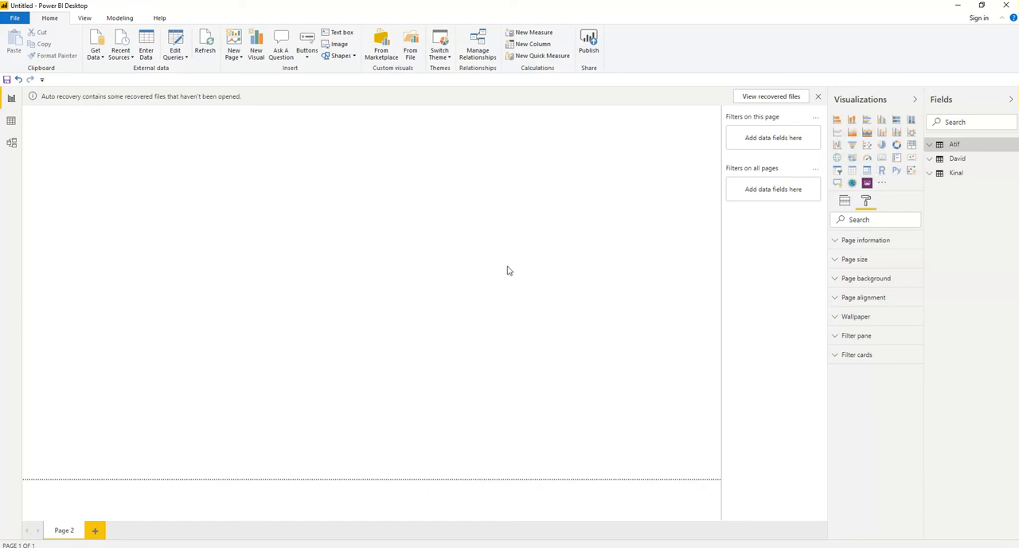
Step: Create a clustered column chart from the first table with Project Name as axis and Total Budget-2019, Total Actuals and Variance as values
{"action": "left_click", "coordinate": [882, 120]}
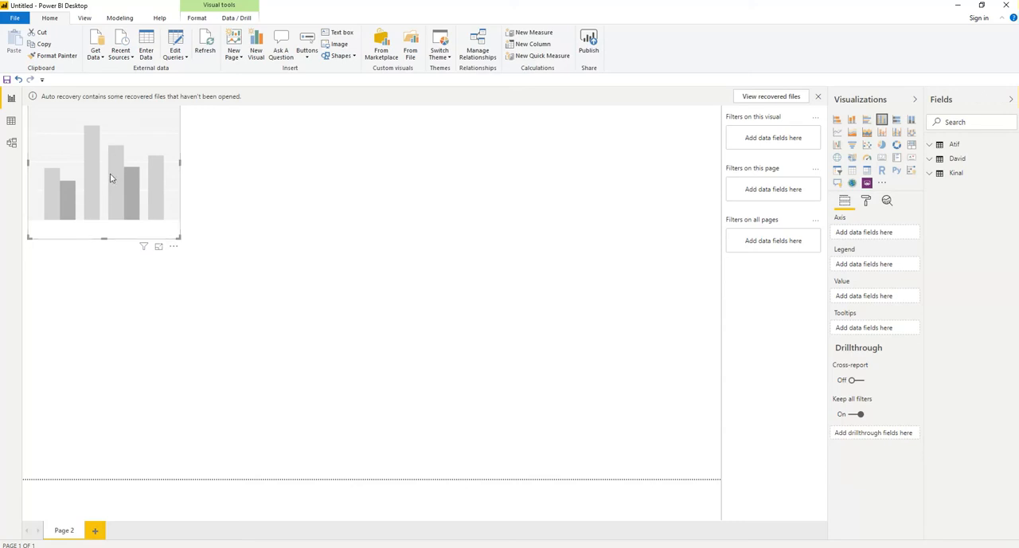
{"action": "left_click", "coordinate": [930, 146]}
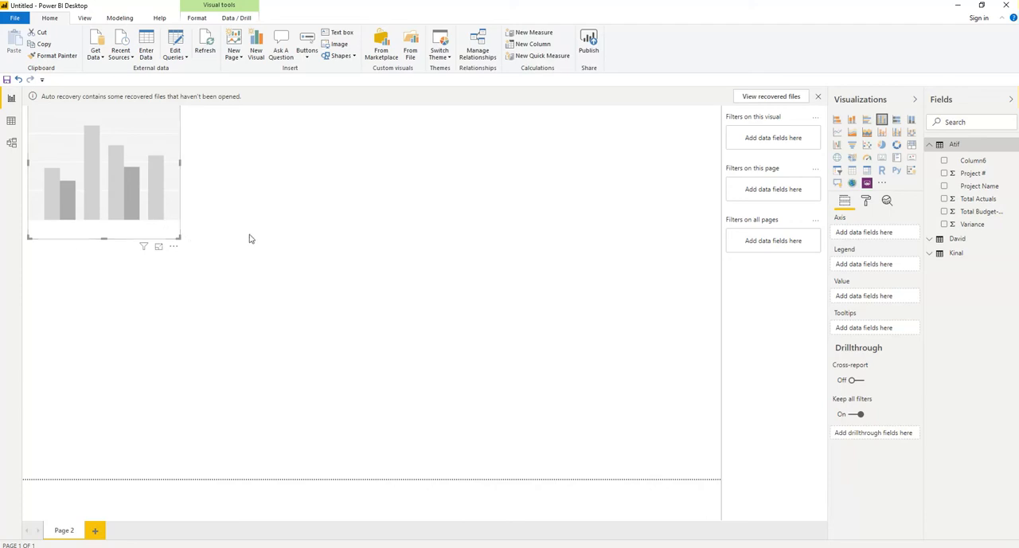
{"action": "left_click", "coordinate": [943, 186]}
{"action": "left_click_drag", "start_coordinate": [972, 190], "coordinate": [871, 239]}
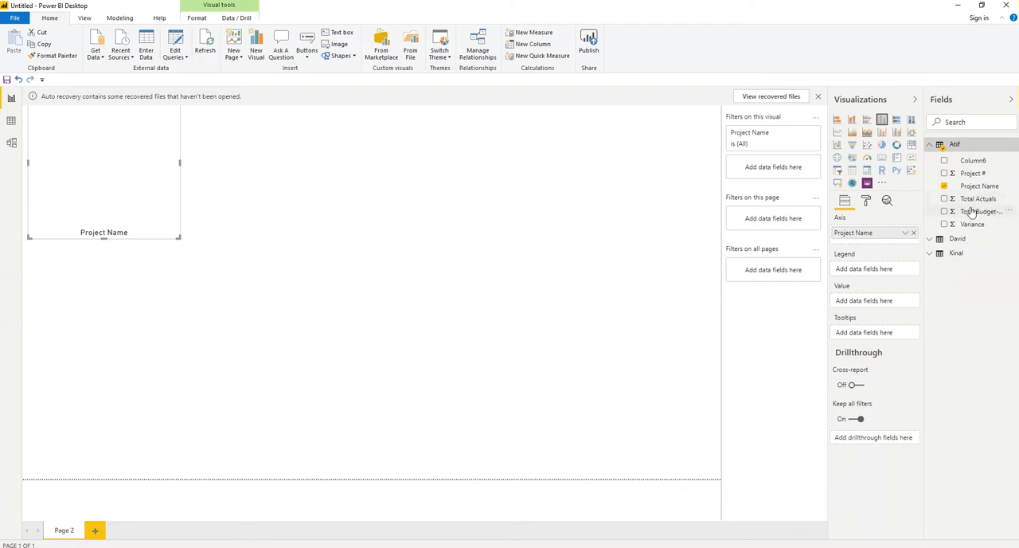
{"action": "left_click", "coordinate": [945, 212]}
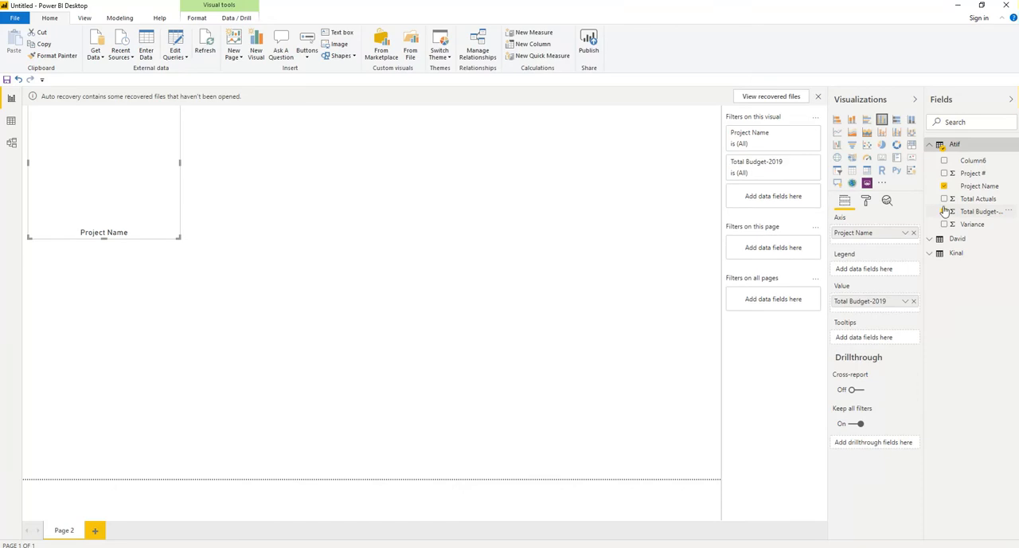
{"action": "left_click", "coordinate": [945, 199]}
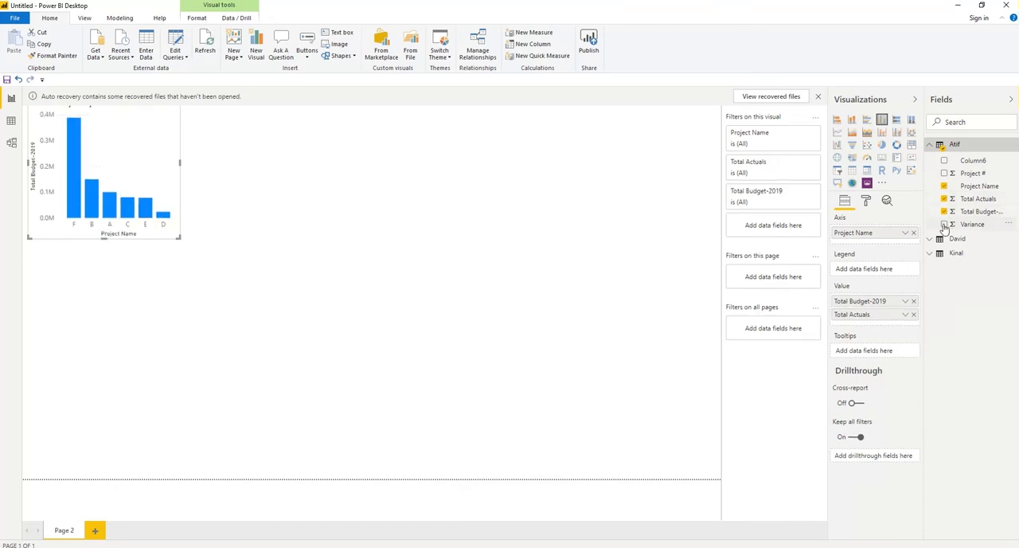
{"action": "left_click", "coordinate": [945, 225]}
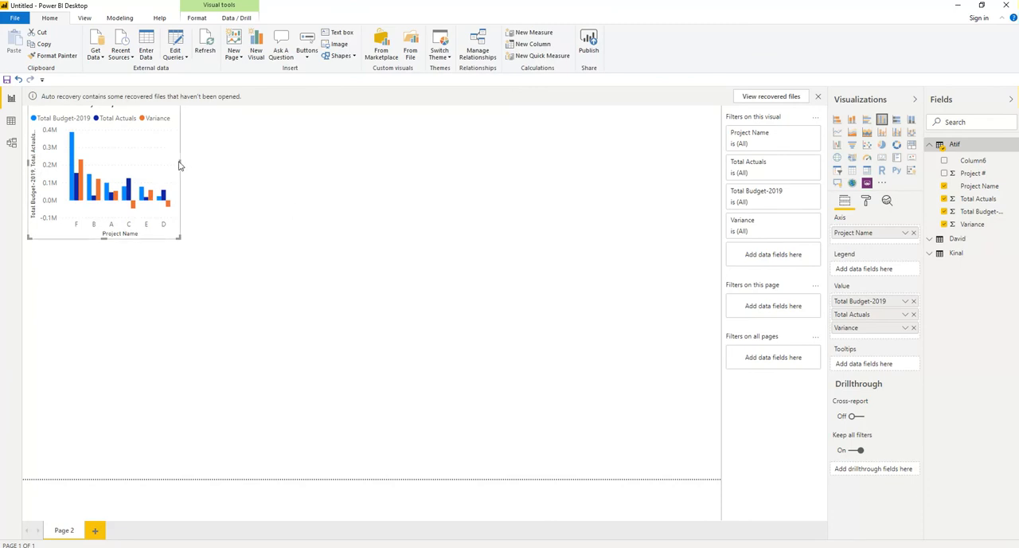
Step: Widen the column chart to nearly the full page width, move it slightly down the page and make it a little taller
{"action": "left_click_drag", "start_coordinate": [180, 164], "coordinate": [555, 199]}
{"action": "left_click_drag", "start_coordinate": [624, 199], "coordinate": [712, 193]}
{"action": "left_click_drag", "start_coordinate": [417, 117], "coordinate": [414, 157]}
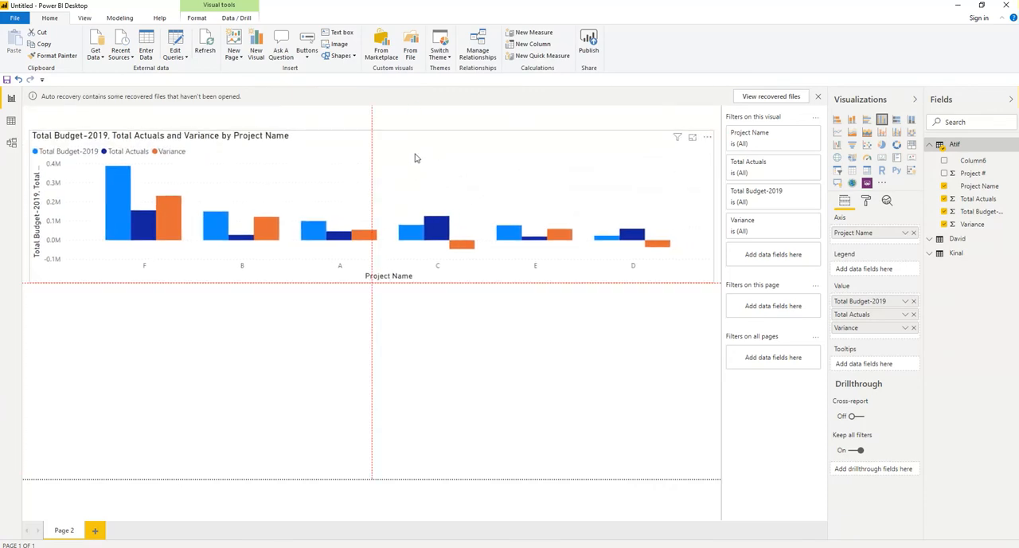
{"action": "left_click_drag", "start_coordinate": [372, 284], "coordinate": [375, 291]}
{"action": "left_click", "coordinate": [303, 295]}
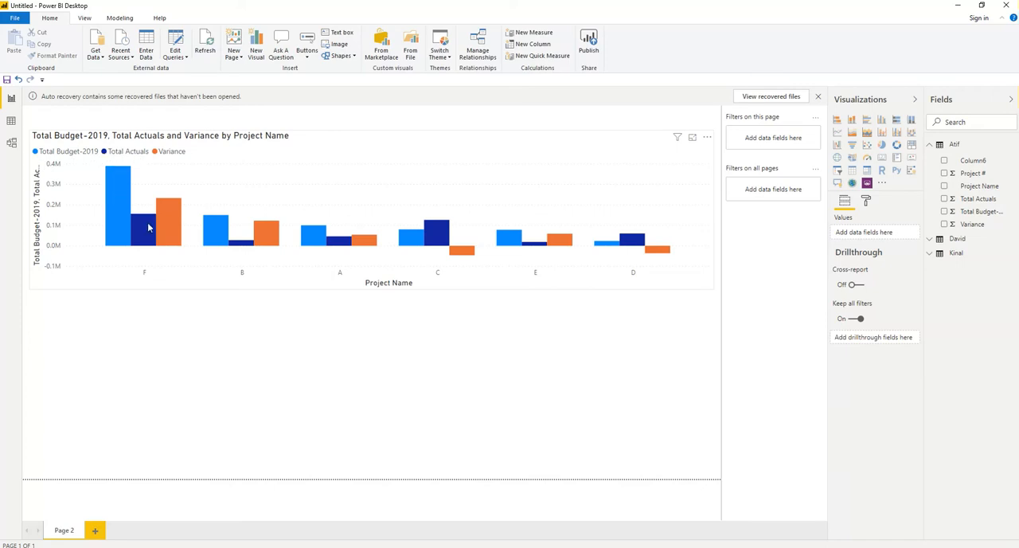
Step: Sort the column chart's projects in ascending order, and switch them back to descending order
{"action": "mouse_move", "coordinate": [172, 219]}
{"action": "mouse_move", "coordinate": [114, 193]}
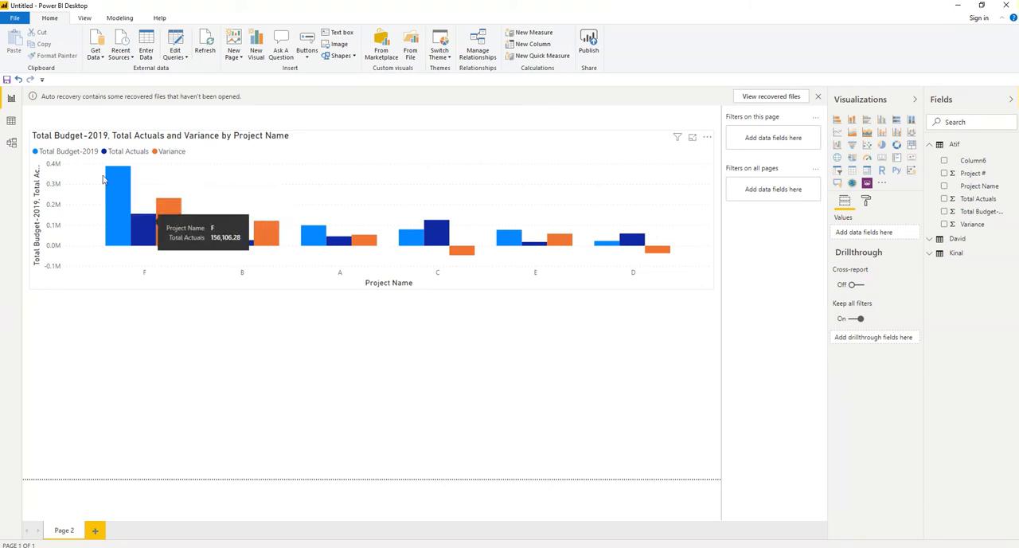
{"action": "mouse_move", "coordinate": [143, 231]}
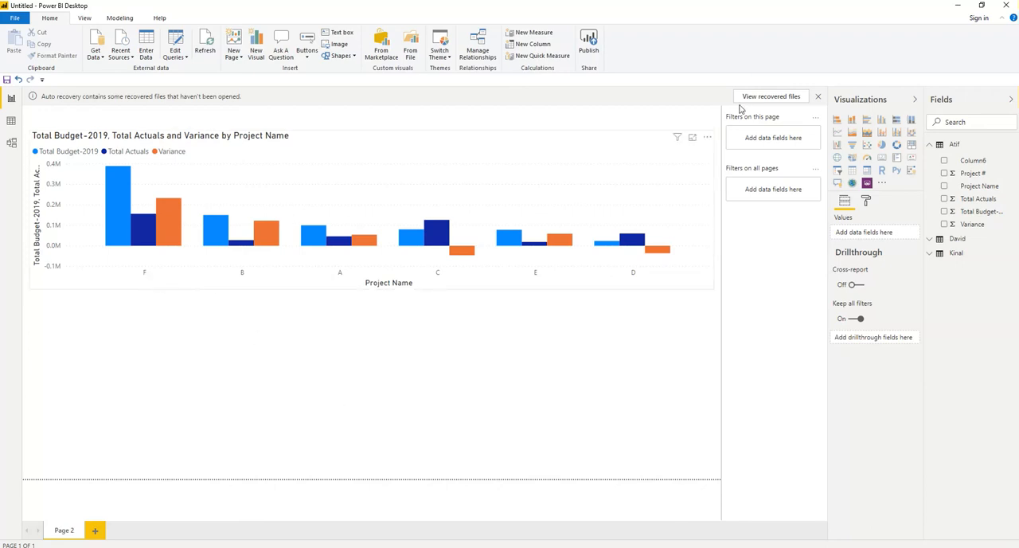
{"action": "left_click", "coordinate": [708, 140]}
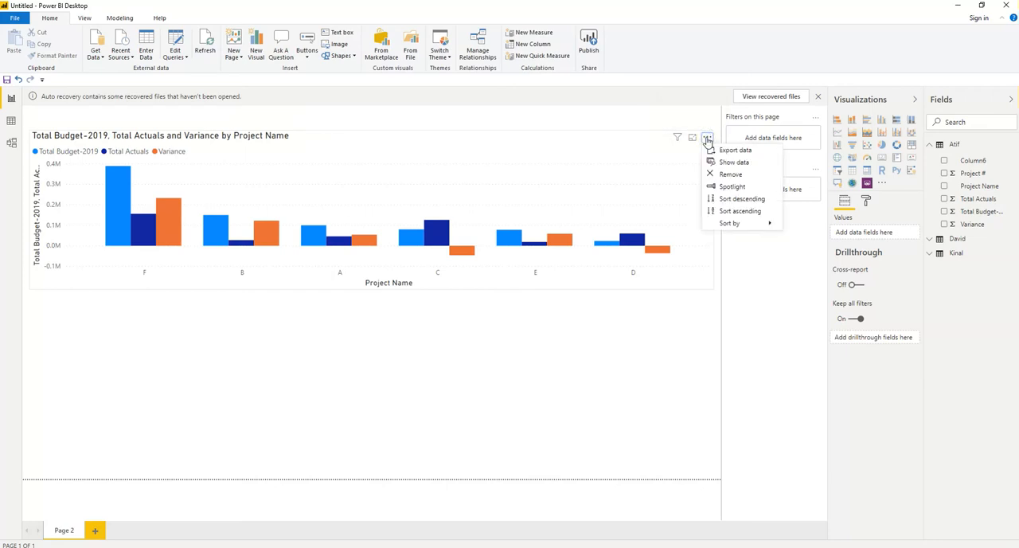
{"action": "left_click", "coordinate": [740, 211]}
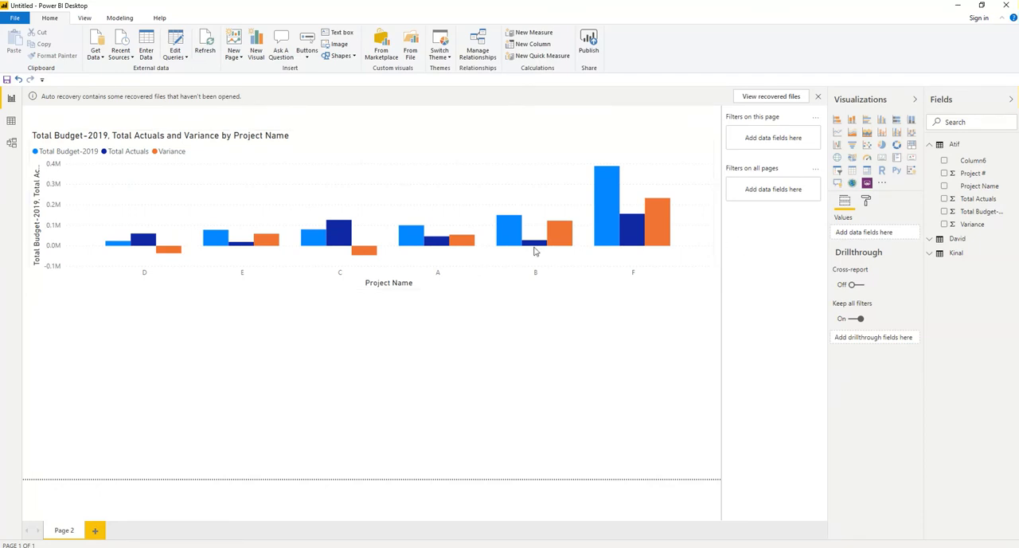
{"action": "left_click", "coordinate": [707, 142]}
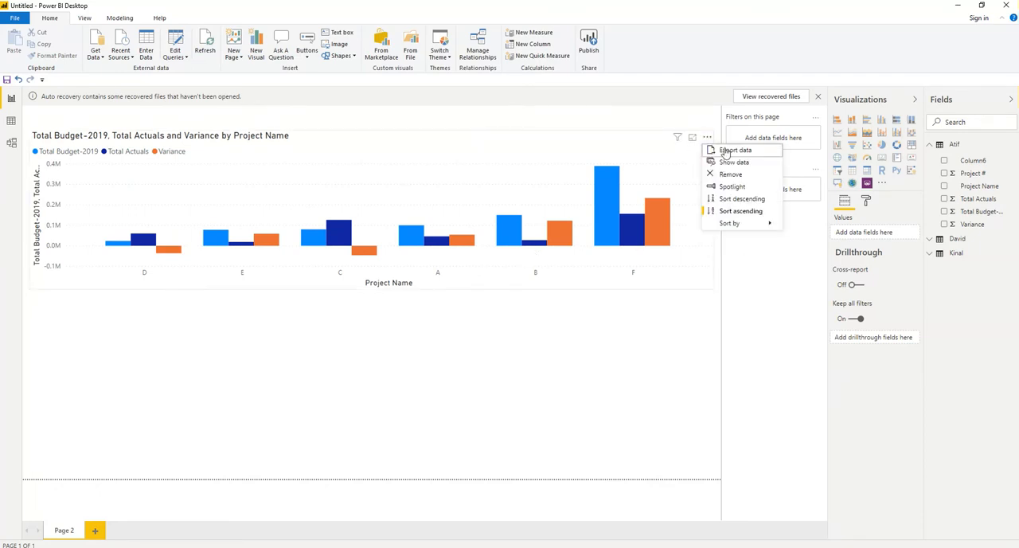
{"action": "left_click", "coordinate": [757, 199]}
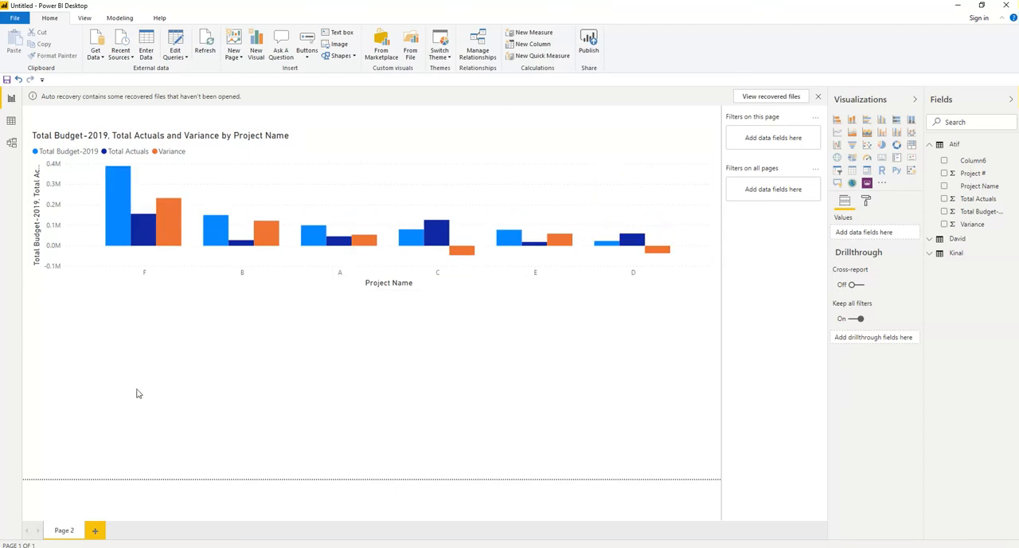
Step: Add a gauge showing the first table's Total Budget-2019 below the column chart, and narrow it to about a third of the page width
{"action": "left_click", "coordinate": [277, 173]}
{"action": "left_click", "coordinate": [88, 367]}
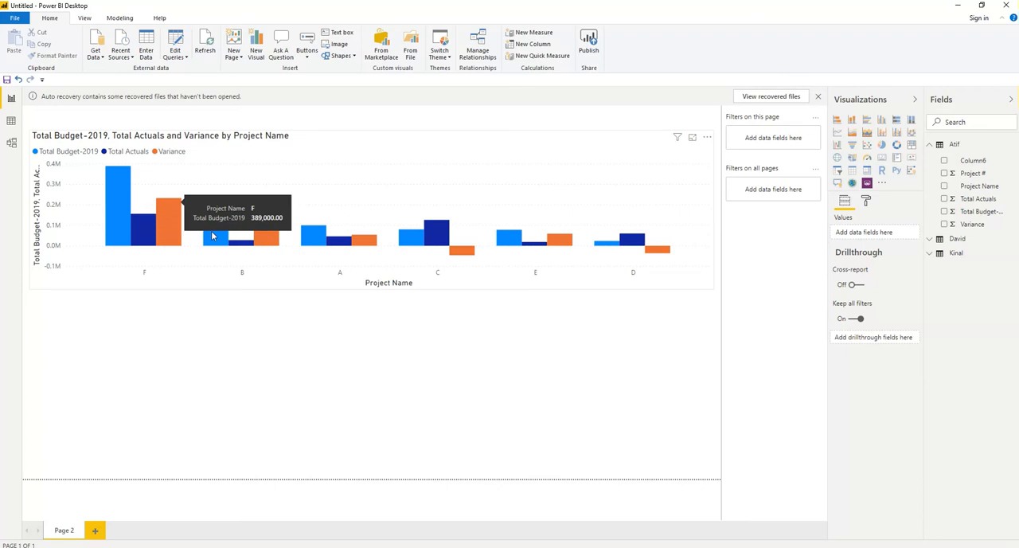
{"action": "mouse_move", "coordinate": [214, 236]}
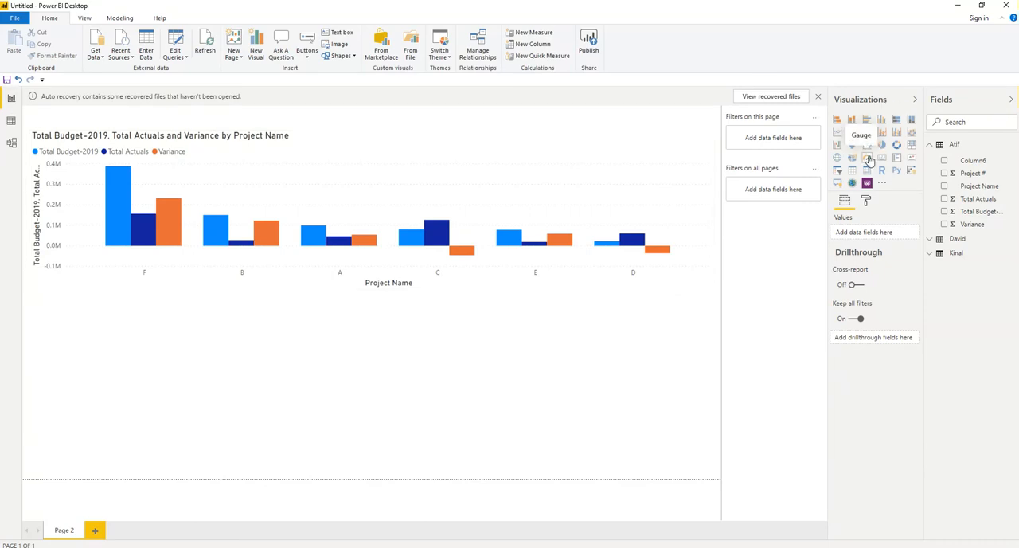
{"action": "left_click", "coordinate": [944, 212]}
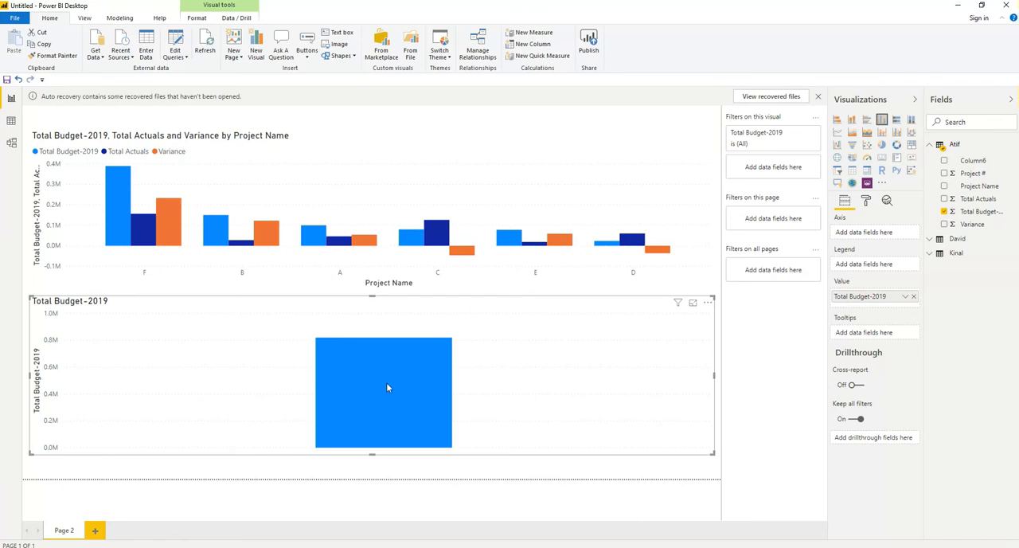
{"action": "left_click", "coordinate": [867, 159]}
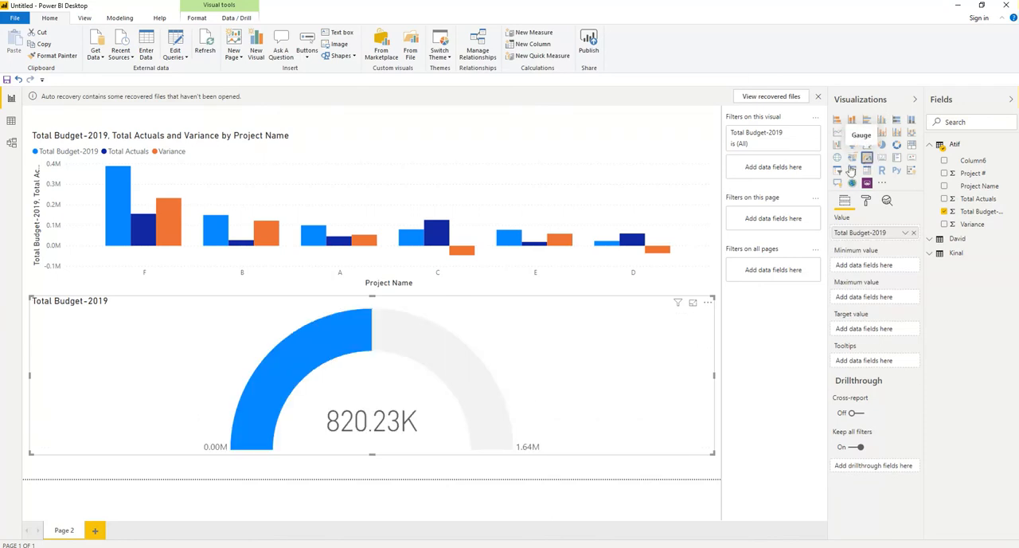
{"action": "left_click_drag", "start_coordinate": [713, 384], "coordinate": [243, 385]}
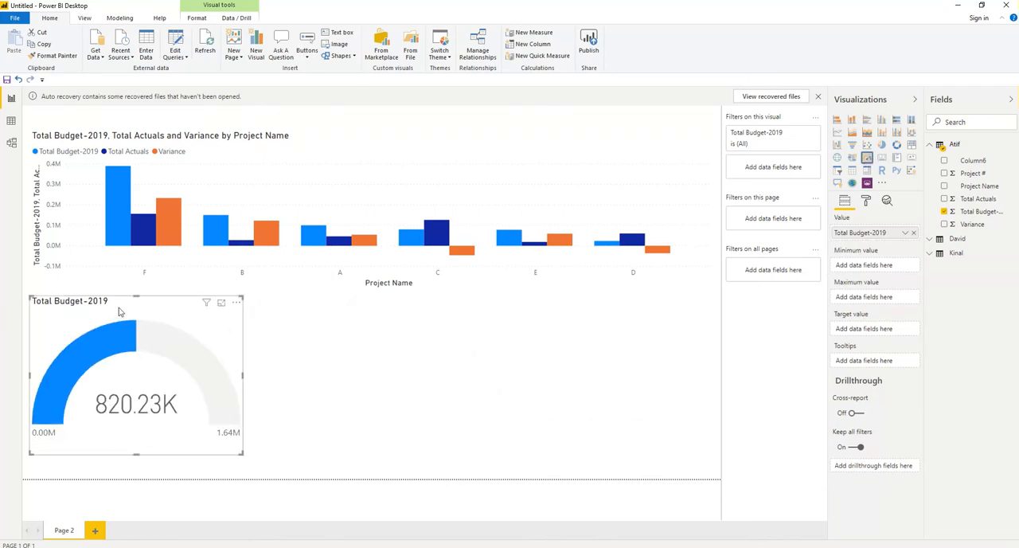
Step: Shorten the Total Budget-2019 gauge from its upper edge, leaving a wider gap below the column chart
{"action": "left_click_drag", "start_coordinate": [136, 295], "coordinate": [135, 348]}
{"action": "left_click", "coordinate": [323, 383]}
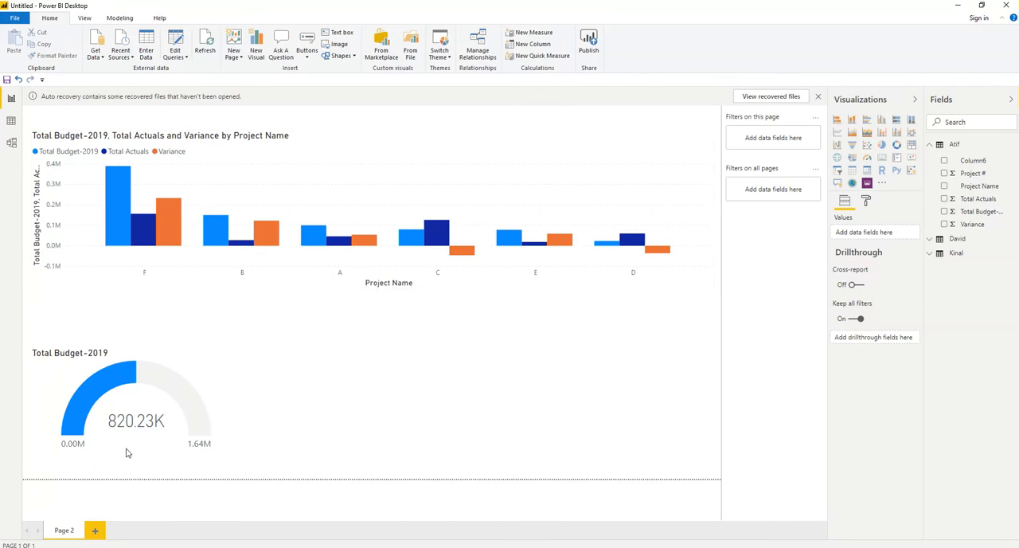
{"action": "left_click", "coordinate": [309, 399]}
{"action": "left_click", "coordinate": [198, 372]}
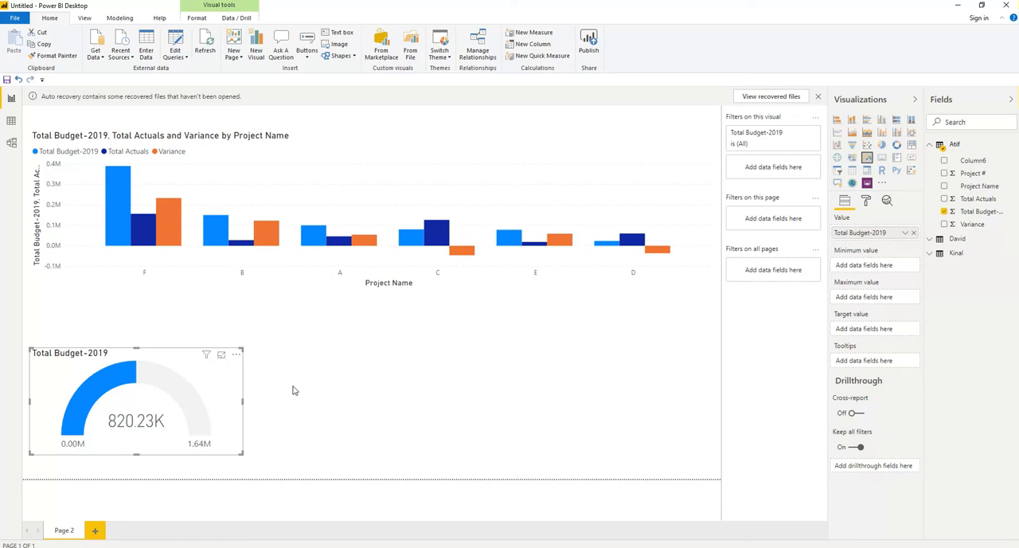
Step: Add a gauge showing the first table's Total Actuals beside the budget gauge, and narrow it to about a quarter of the page width
{"action": "left_click", "coordinate": [347, 409]}
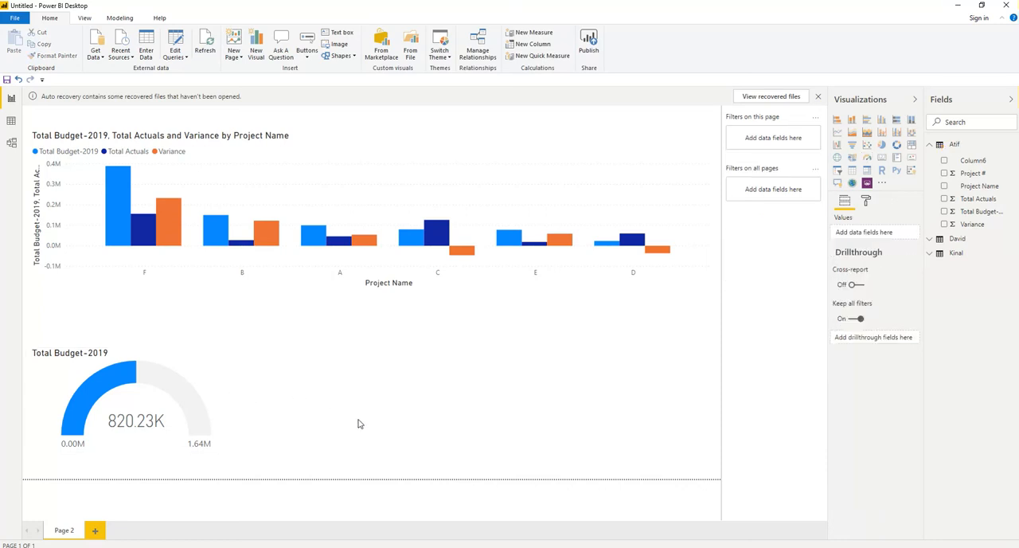
{"action": "left_click", "coordinate": [944, 199]}
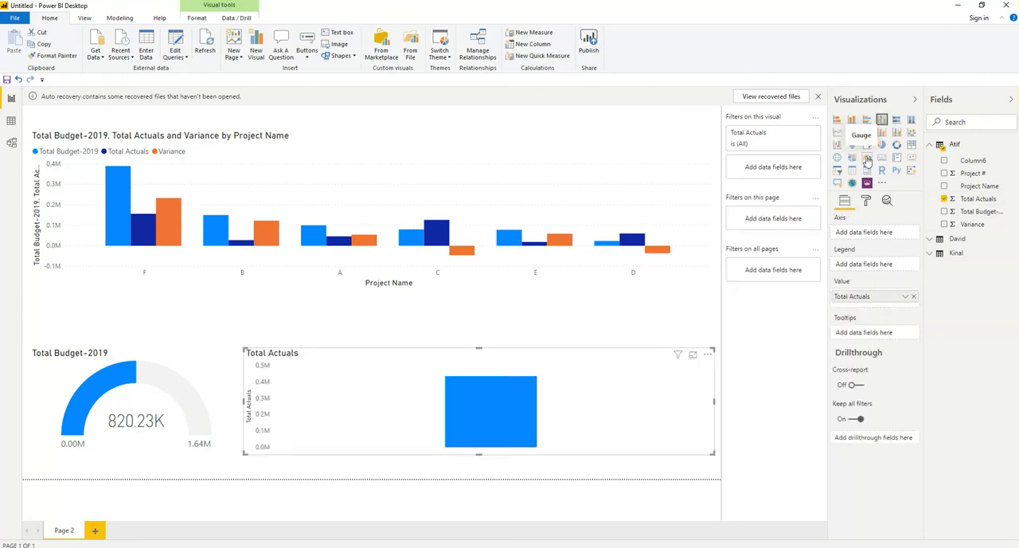
{"action": "left_click", "coordinate": [868, 160]}
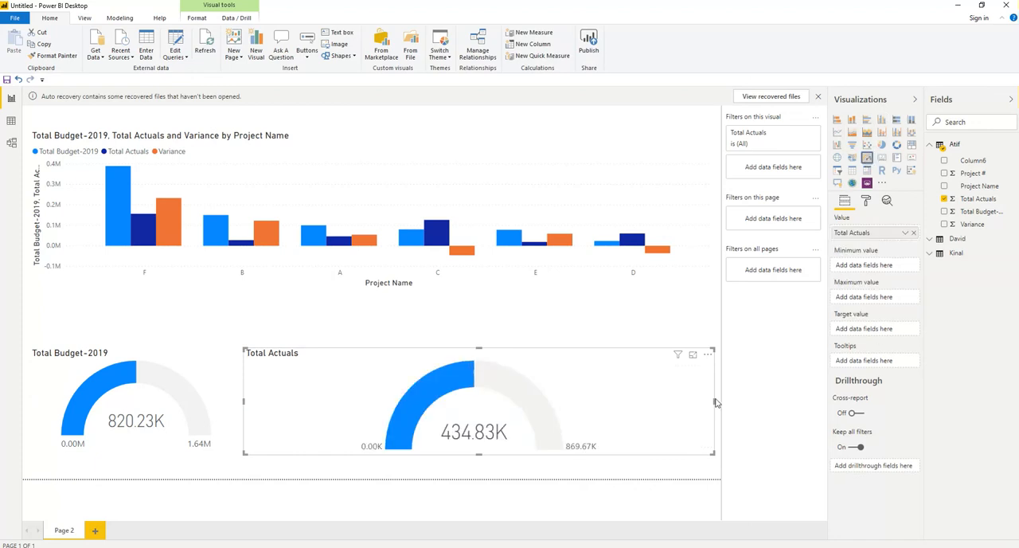
{"action": "left_click_drag", "start_coordinate": [714, 400], "coordinate": [400, 404]}
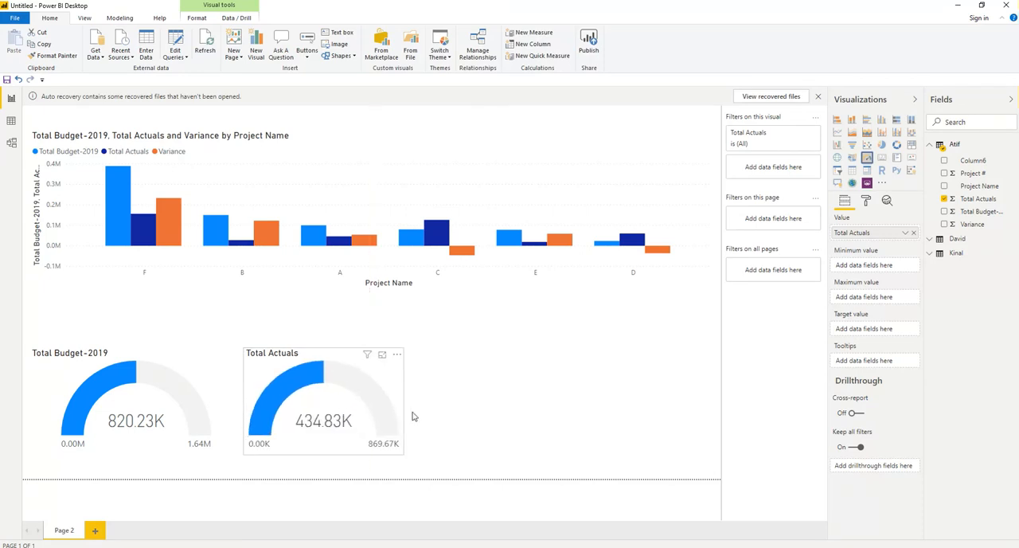
{"action": "left_click", "coordinate": [654, 406]}
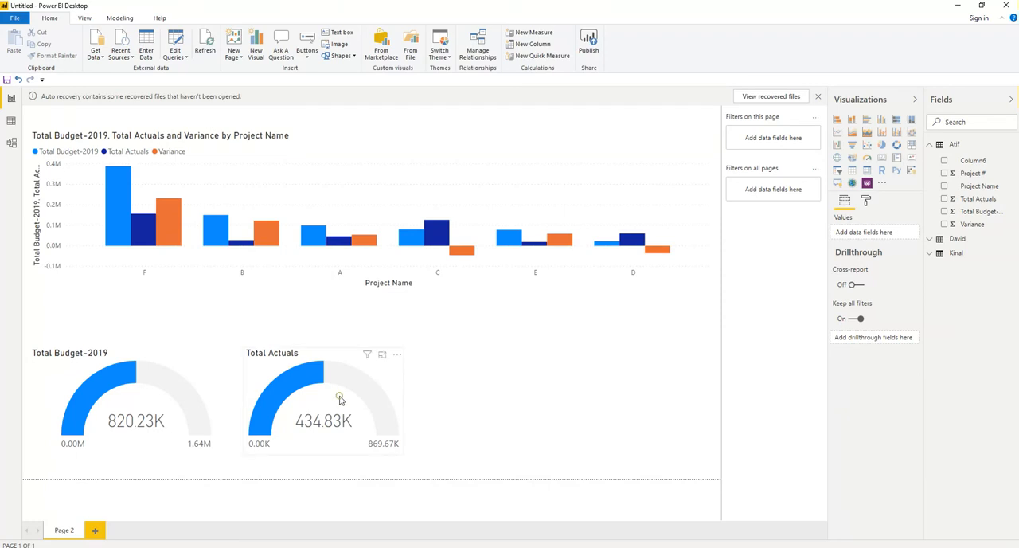
{"action": "left_click", "coordinate": [345, 358]}
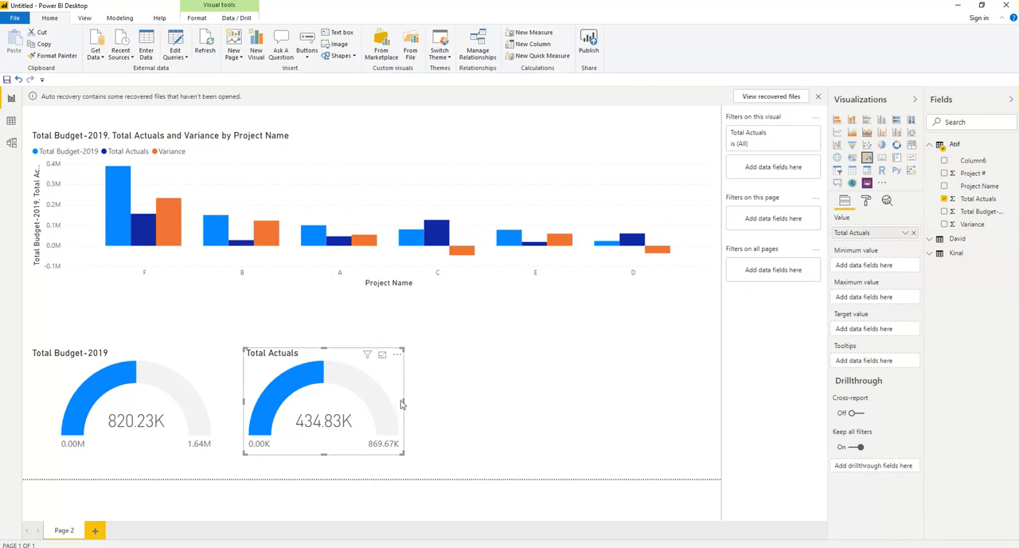
Step: Add a gauge for the first table's Variance beside the actuals gauge, and narrow it from its inner edge to about a third of the page width
{"action": "left_click", "coordinate": [510, 403]}
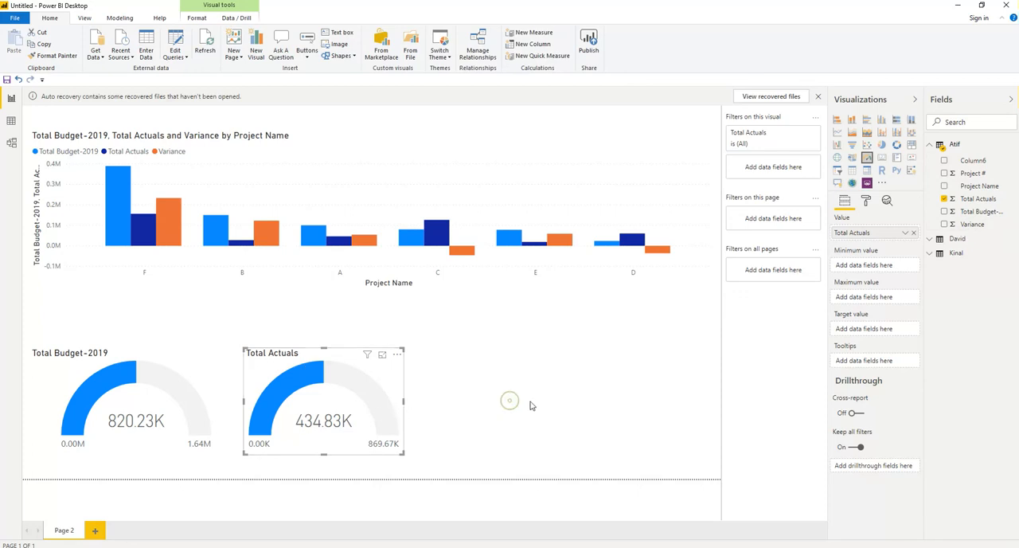
{"action": "left_click", "coordinate": [868, 158]}
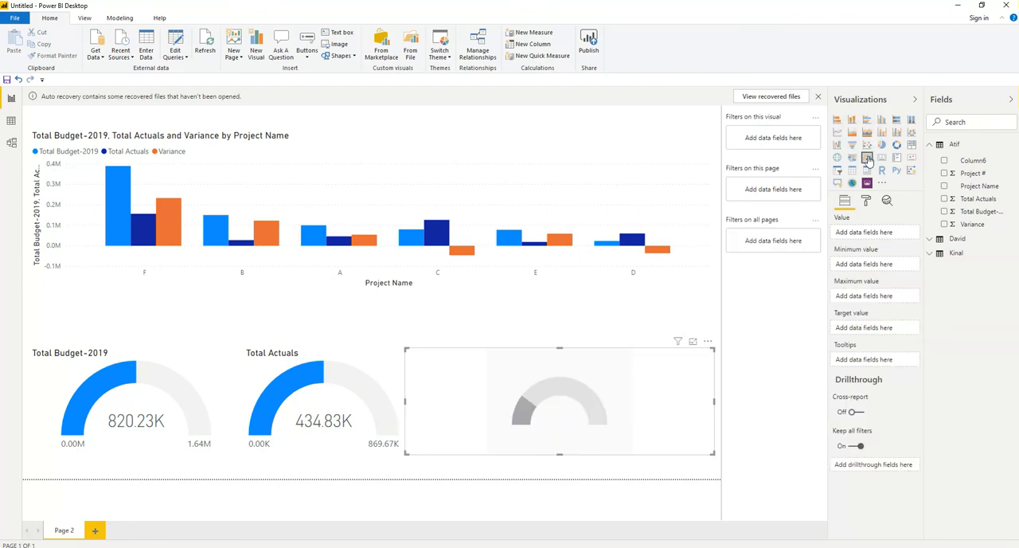
{"action": "left_click", "coordinate": [944, 224]}
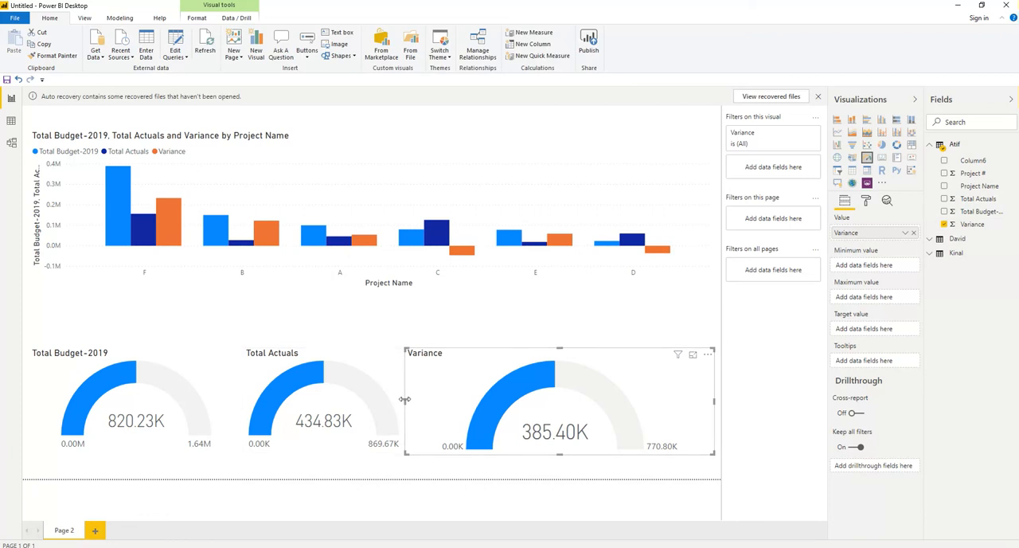
{"action": "left_click_drag", "start_coordinate": [405, 400], "coordinate": [494, 402]}
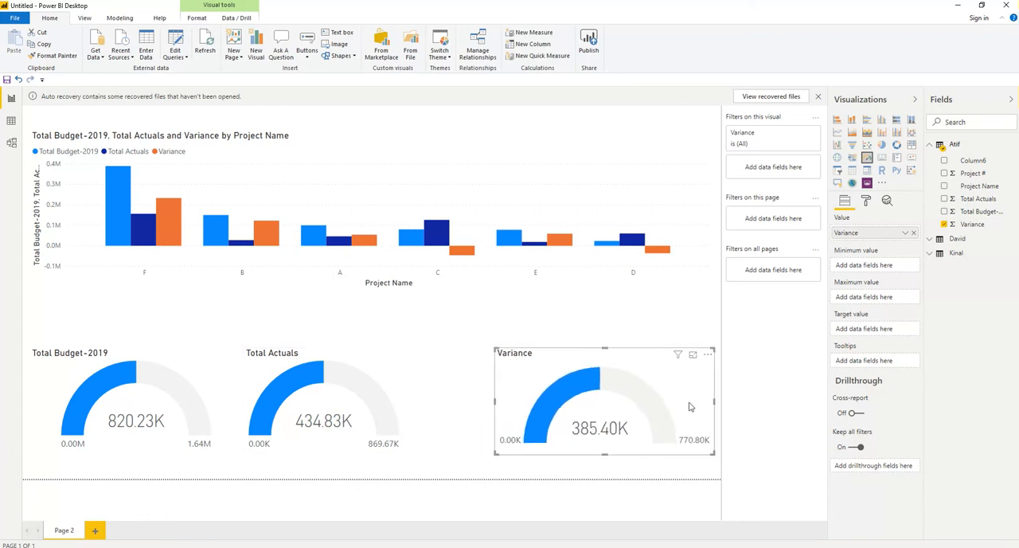
Step: Widen the Total Actuals gauge slightly toward the Variance gauge
{"action": "left_click", "coordinate": [398, 402]}
{"action": "left_click_drag", "start_coordinate": [403, 401], "coordinate": [428, 405]}
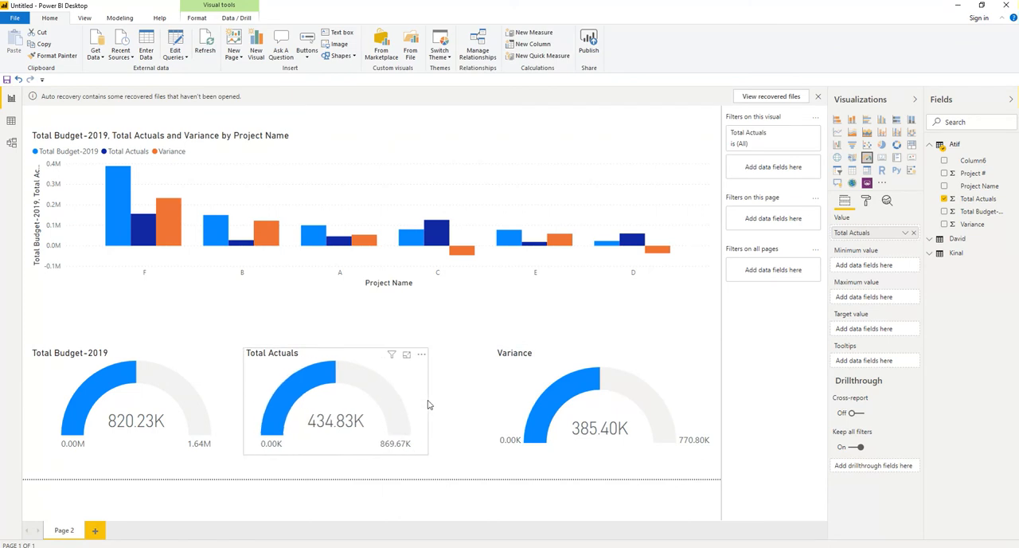
{"action": "left_click", "coordinate": [531, 498]}
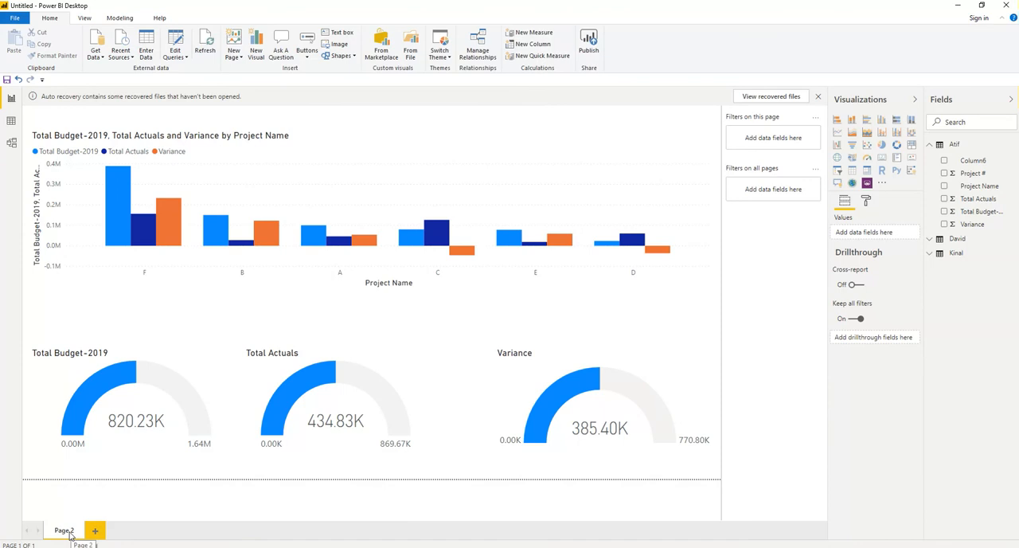
Step: Rename the report page with the first table's name
{"action": "left_click", "coordinate": [70, 535]}
{"action": "double_click", "coordinate": [70, 532]}
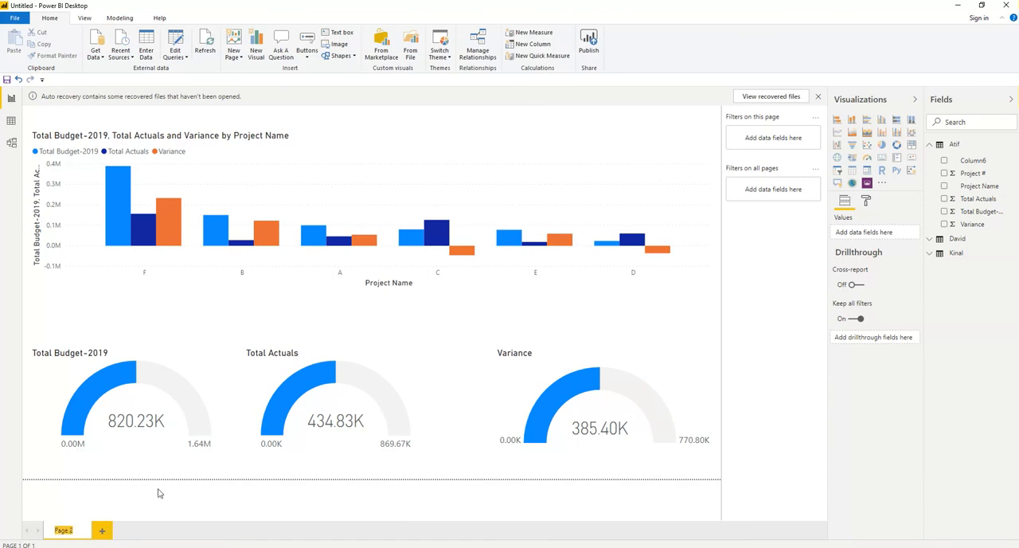
{"action": "type", "text": "4"}
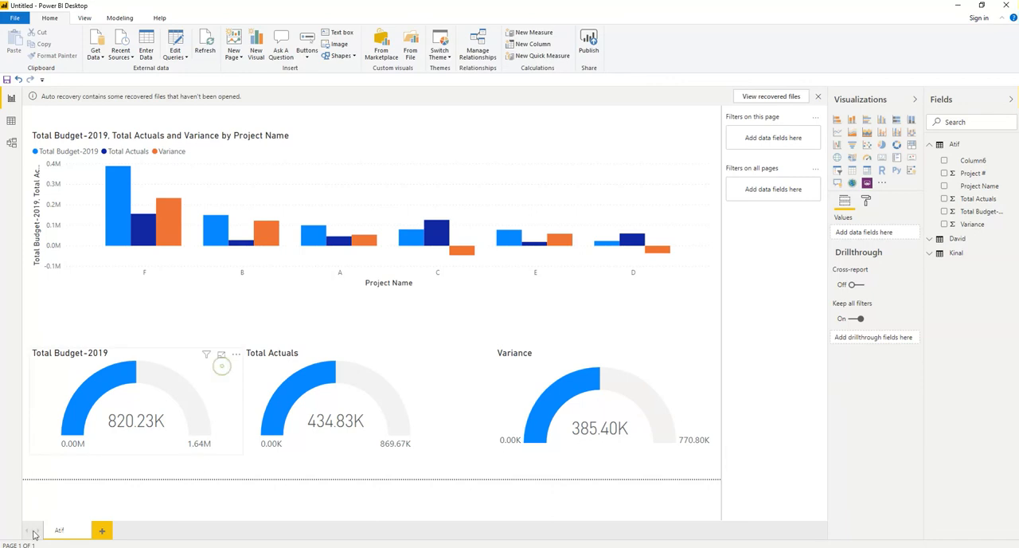
{"action": "left_click", "coordinate": [114, 398]}
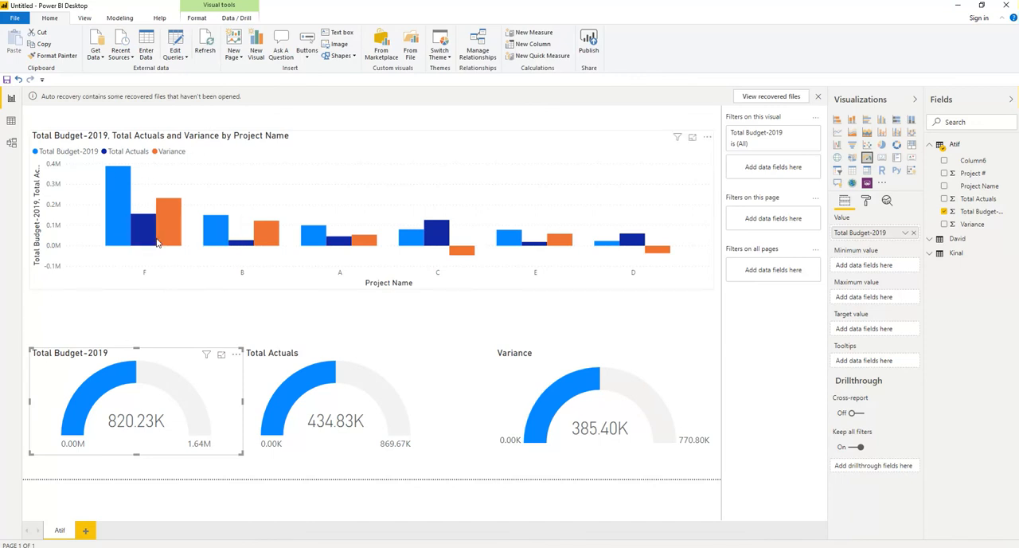
Step: Cross-filter the gauges by project F and by project C from the column chart, clearing the selection after each
{"action": "left_click", "coordinate": [120, 189]}
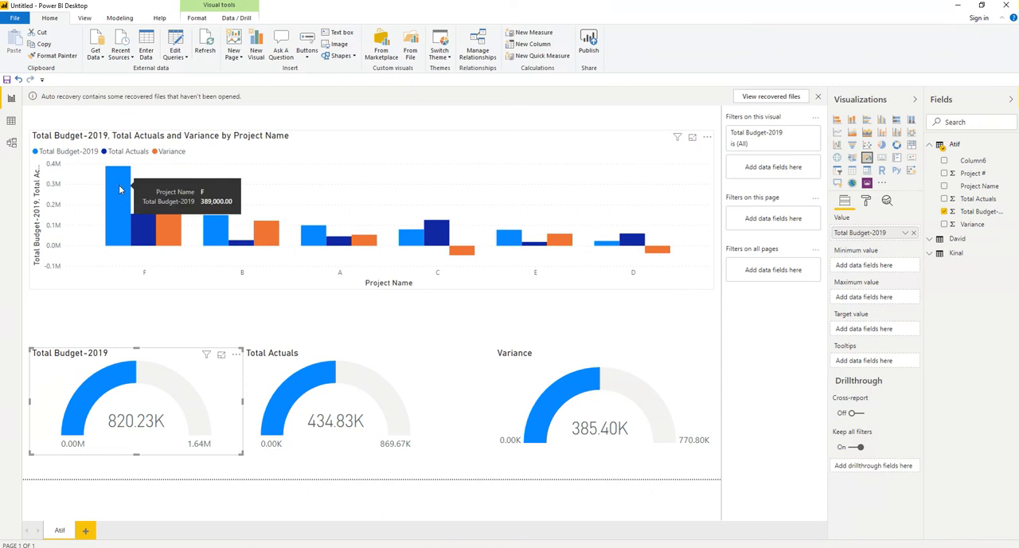
{"action": "left_click", "coordinate": [137, 263]}
{"action": "left_click", "coordinate": [116, 205]}
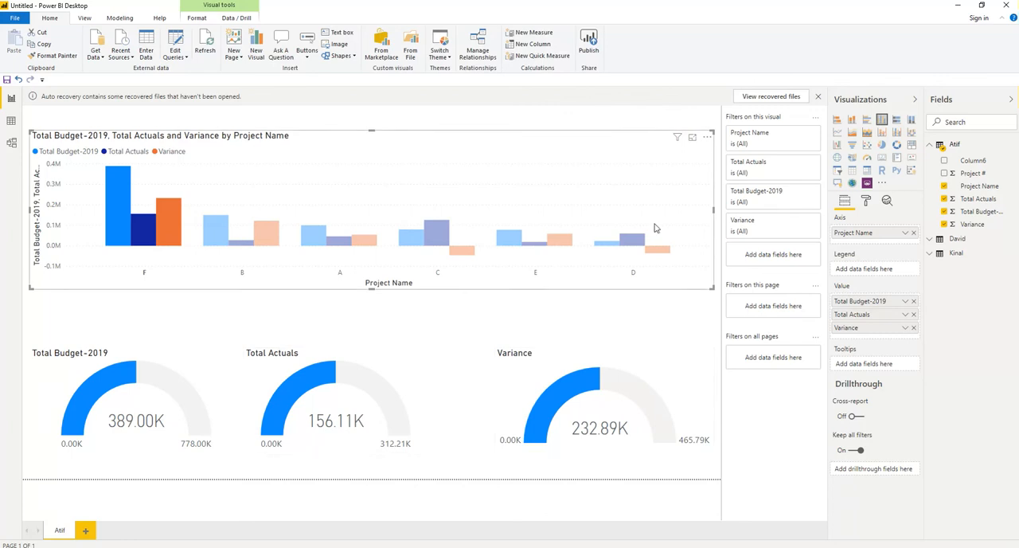
{"action": "left_click", "coordinate": [113, 205]}
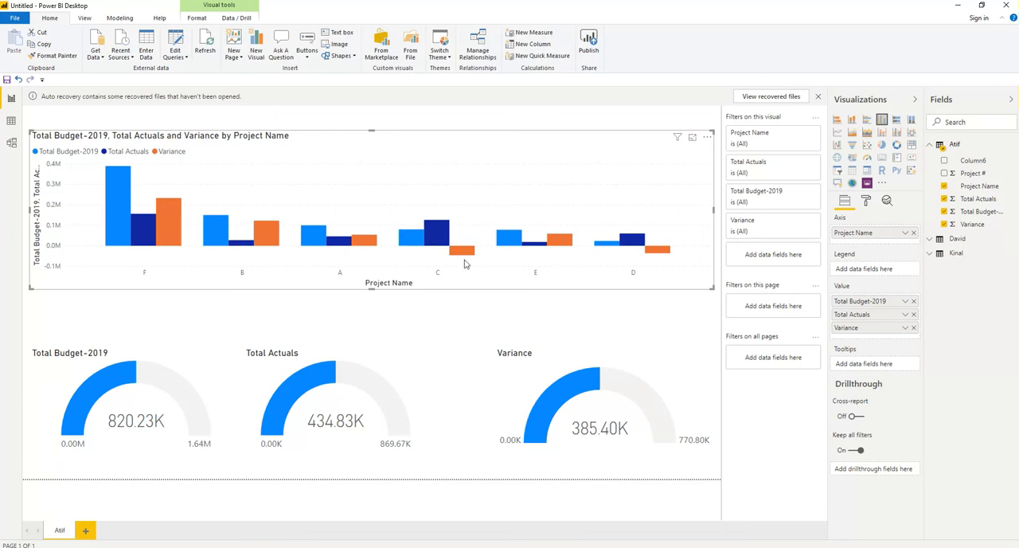
{"action": "left_click", "coordinate": [412, 238]}
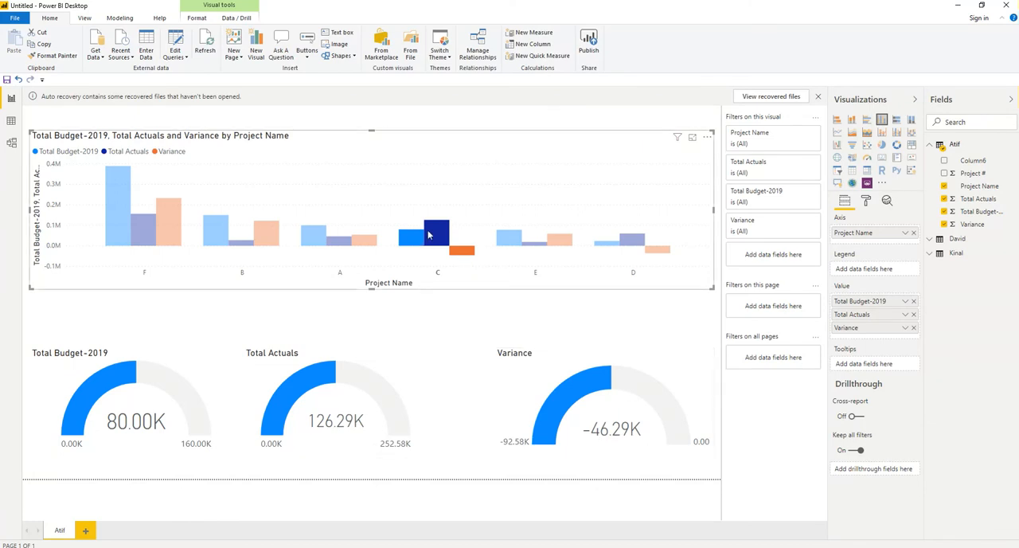
{"action": "left_click", "coordinate": [310, 249]}
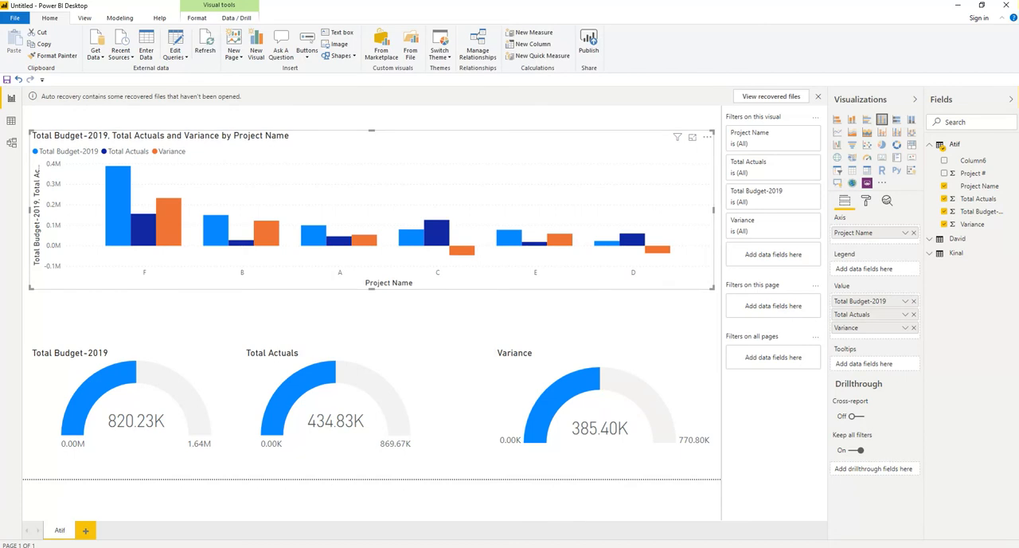
Step: Switch to the Excel workbook, set project E's Total Actuals to 118785.25 on the first sheet, and save the workbook
{"action": "left_click", "coordinate": [337, 546]}
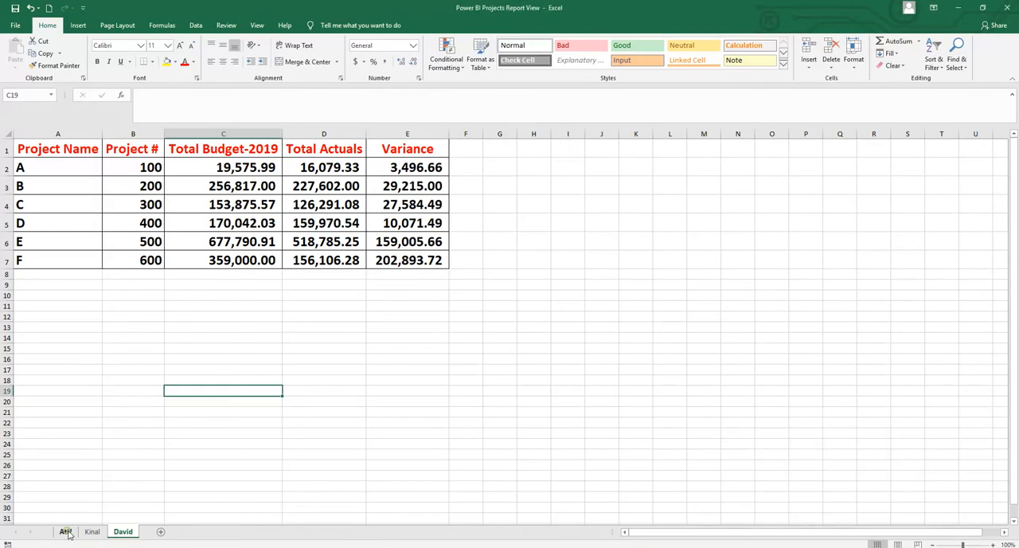
{"action": "left_click", "coordinate": [67, 531]}
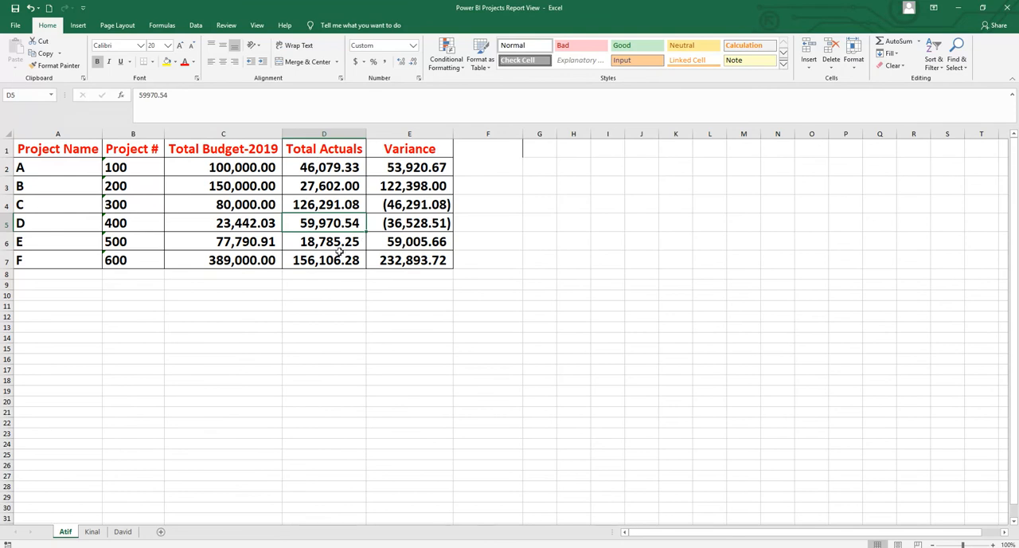
{"action": "double_click", "coordinate": [305, 243]}
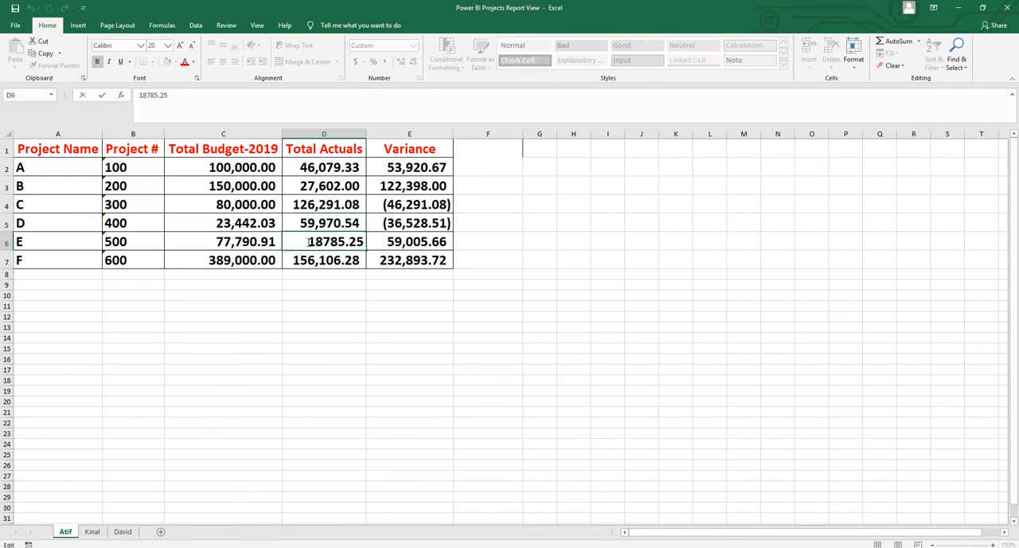
{"action": "type", "text": "1"}
{"action": "left_click", "coordinate": [426, 241]}
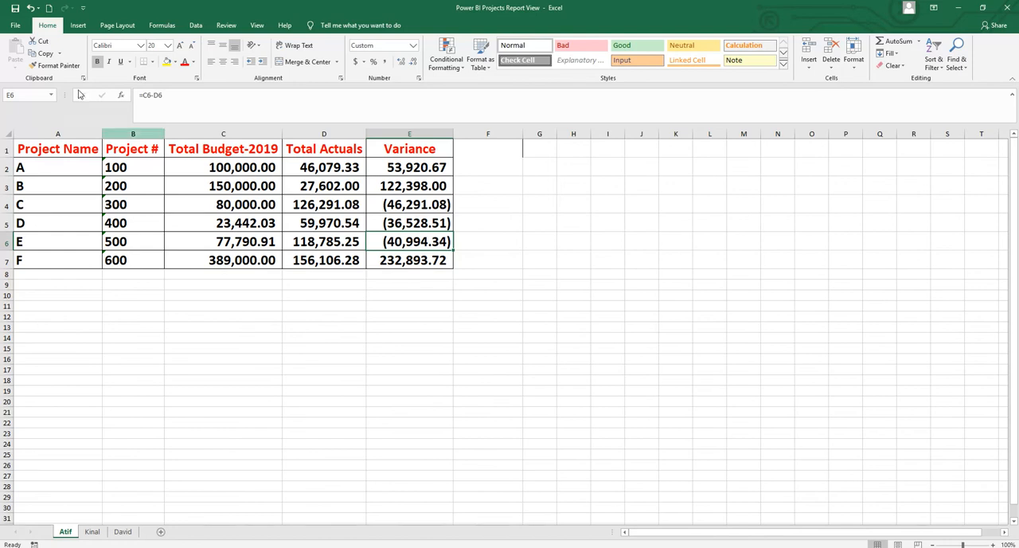
{"action": "left_click", "coordinate": [15, 9]}
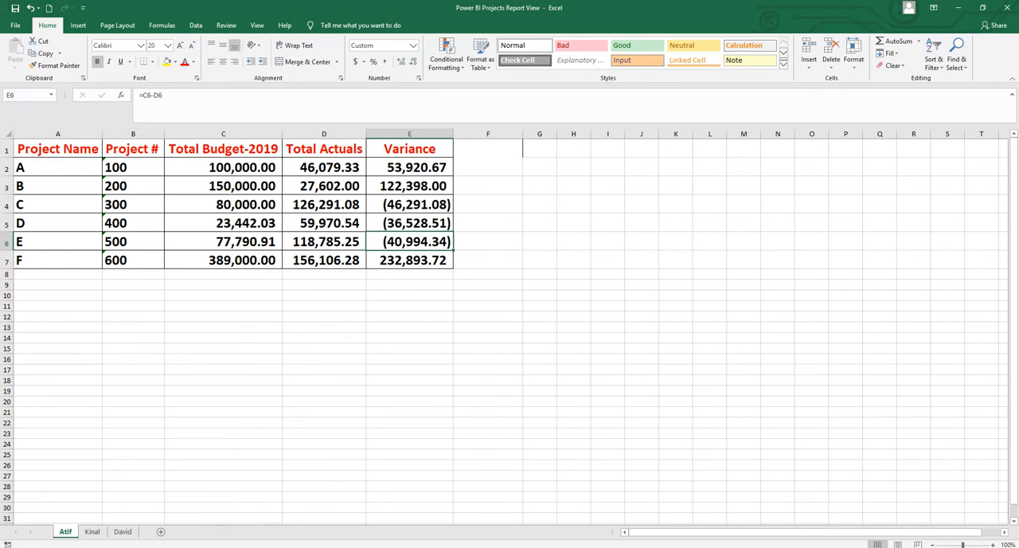
Step: Return to Power BI Desktop and refresh the report data from the updated workbook
{"action": "key", "text": "alt+Tab"}
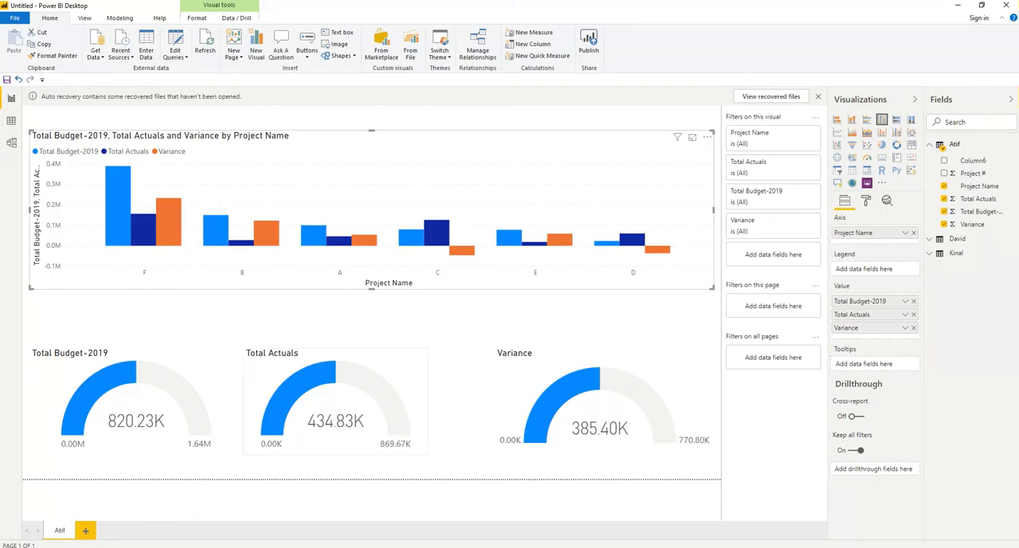
{"action": "key", "text": "alt+Tab"}
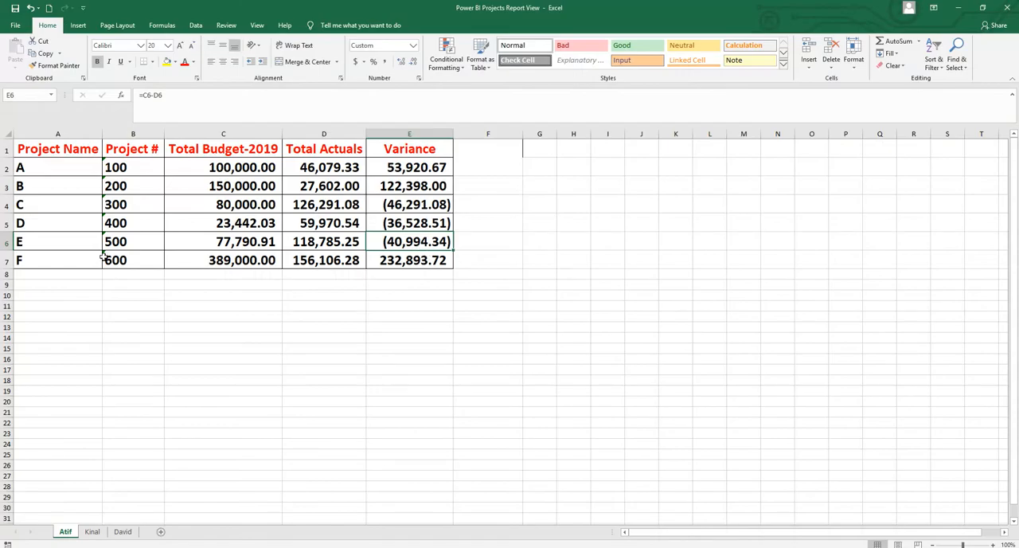
{"action": "key", "text": "alt+Tab"}
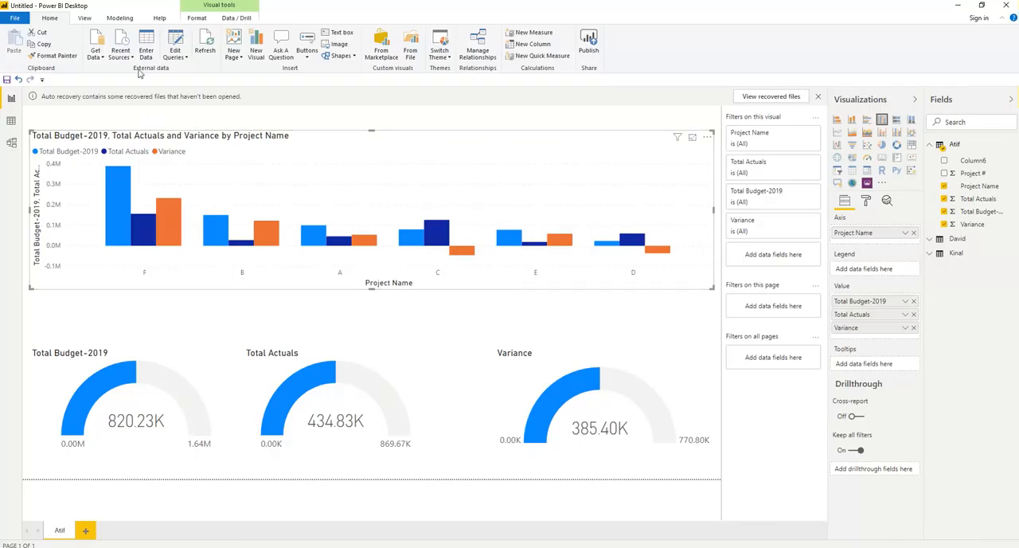
{"action": "left_click", "coordinate": [205, 38]}
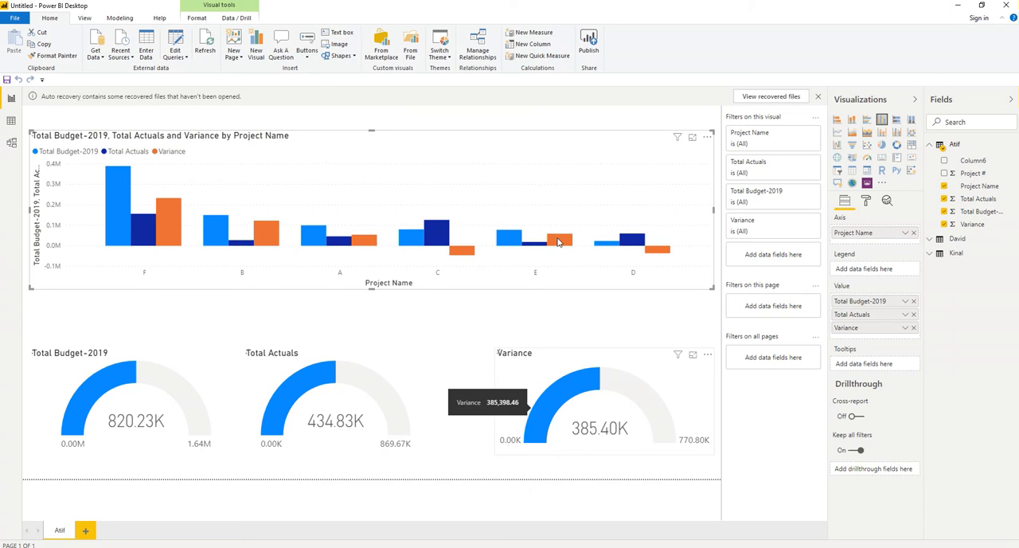
Step: Cross-filter the gauges by project E and by project A from the column chart, and clear the selection
{"action": "left_click", "coordinate": [505, 245]}
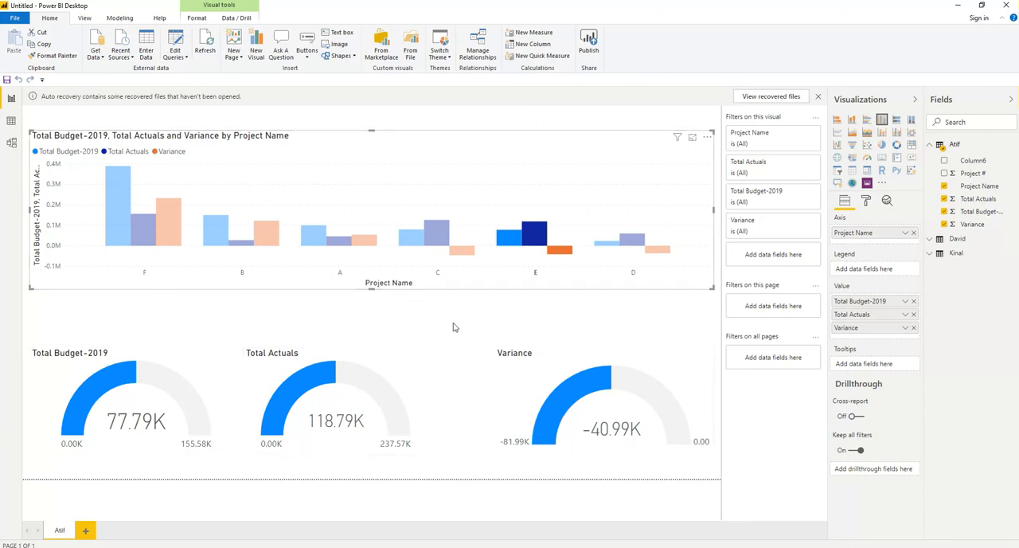
{"action": "left_click", "coordinate": [459, 364]}
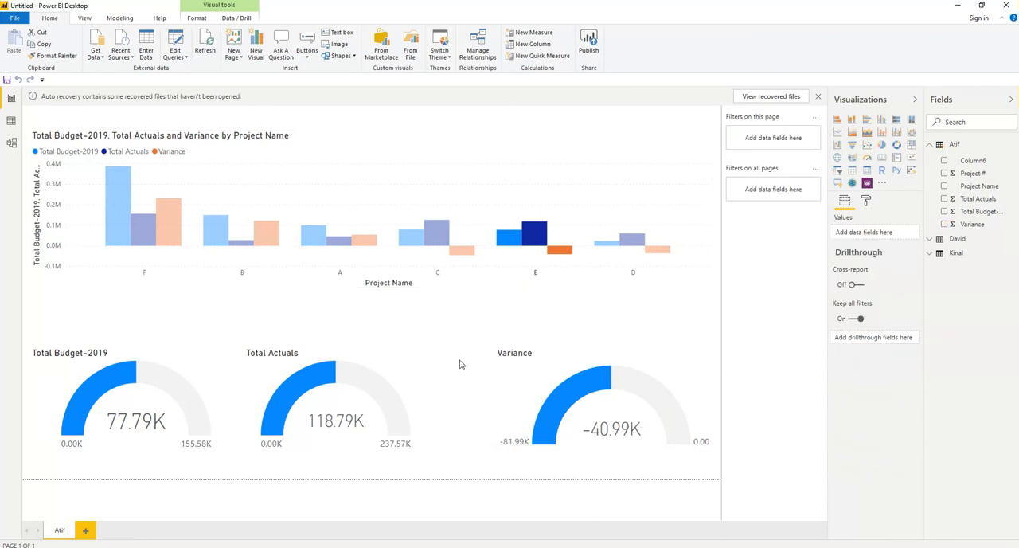
{"action": "left_click", "coordinate": [316, 240]}
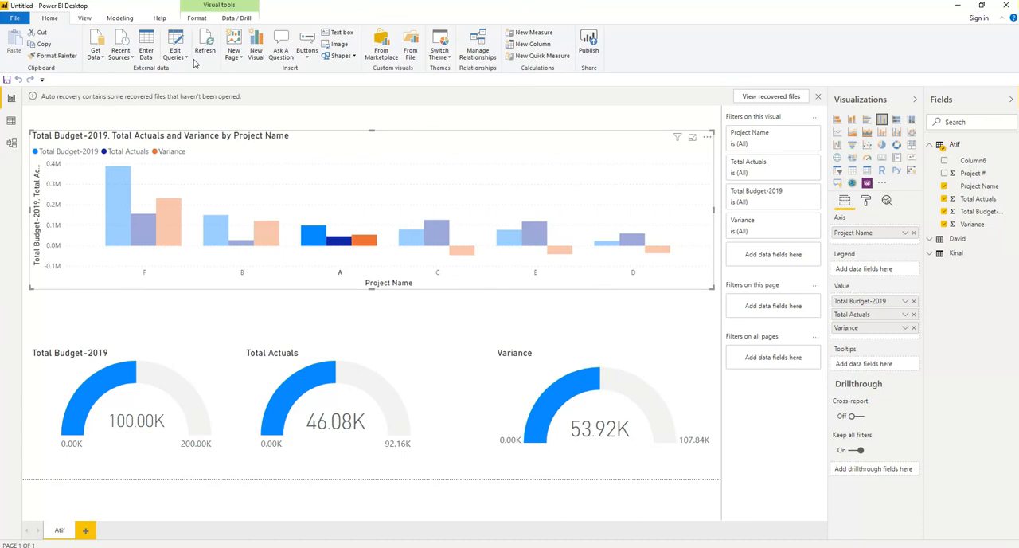
{"action": "left_click", "coordinate": [308, 236]}
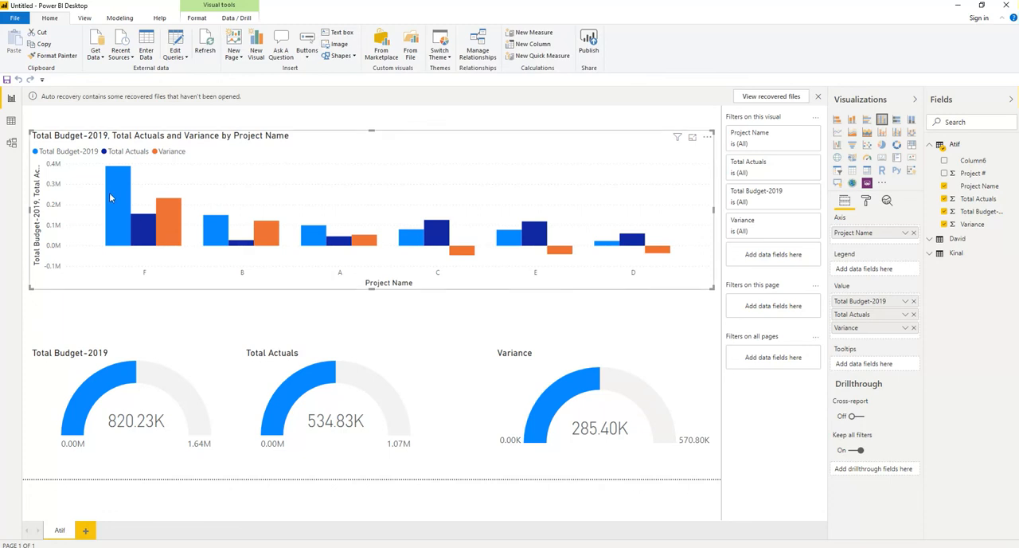
{"action": "mouse_move", "coordinate": [110, 197]}
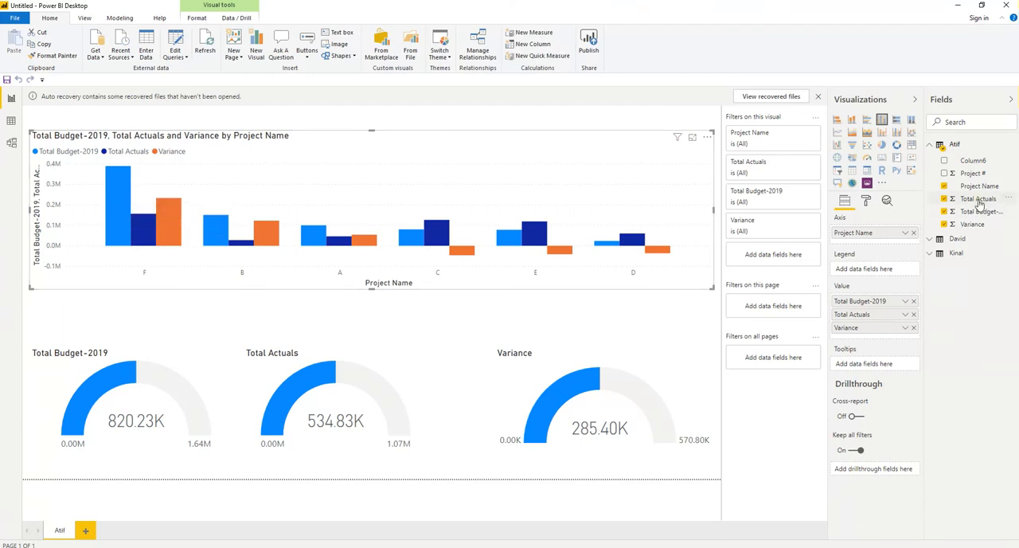
Step: Add Total Actuals and Variance as tooltip fields of the column chart and check the tooltip on project F
{"action": "left_click_drag", "start_coordinate": [980, 205], "coordinate": [876, 368]}
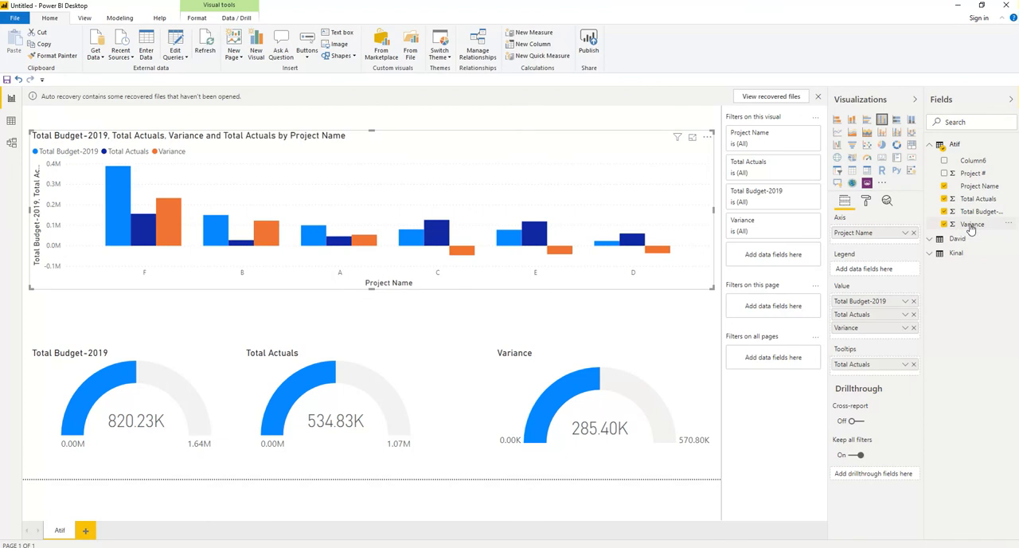
{"action": "left_click_drag", "start_coordinate": [971, 226], "coordinate": [874, 371]}
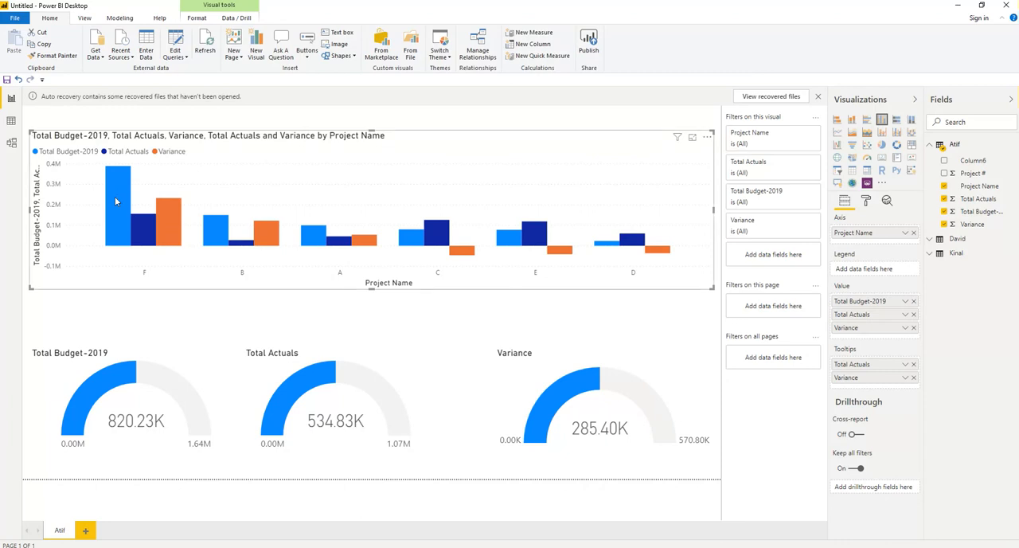
{"action": "mouse_move", "coordinate": [116, 202]}
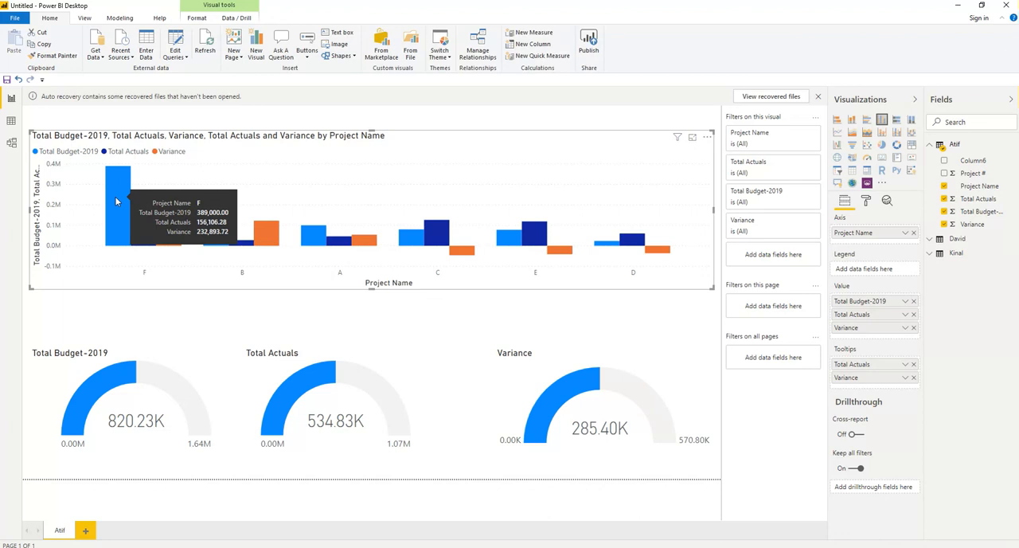
Step: Cross-filter the gauges by project F from the column chart and inspect the tooltip on its budget column
{"action": "left_click", "coordinate": [115, 201]}
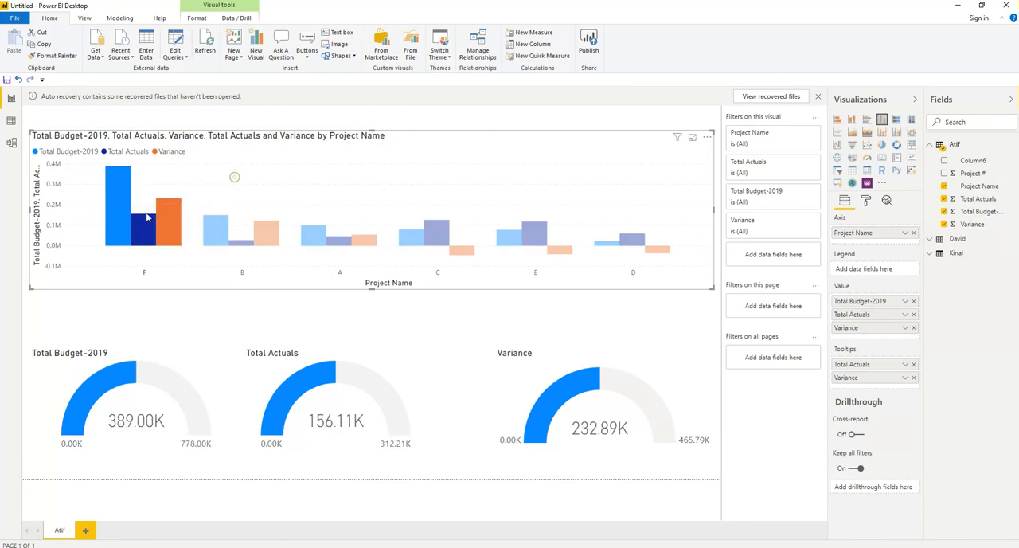
{"action": "left_click", "coordinate": [125, 216]}
{"action": "left_click", "coordinate": [123, 208]}
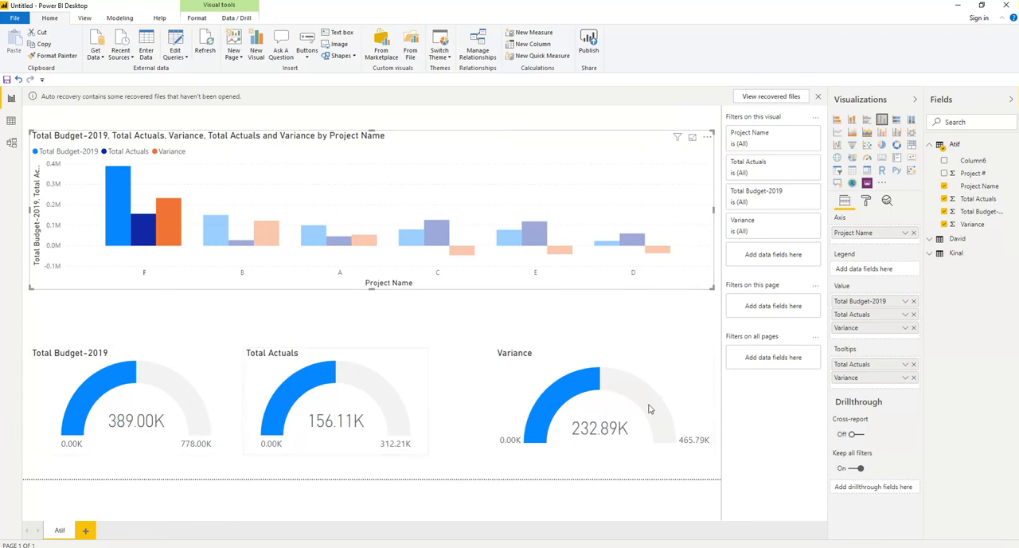
{"action": "mouse_move", "coordinate": [124, 194]}
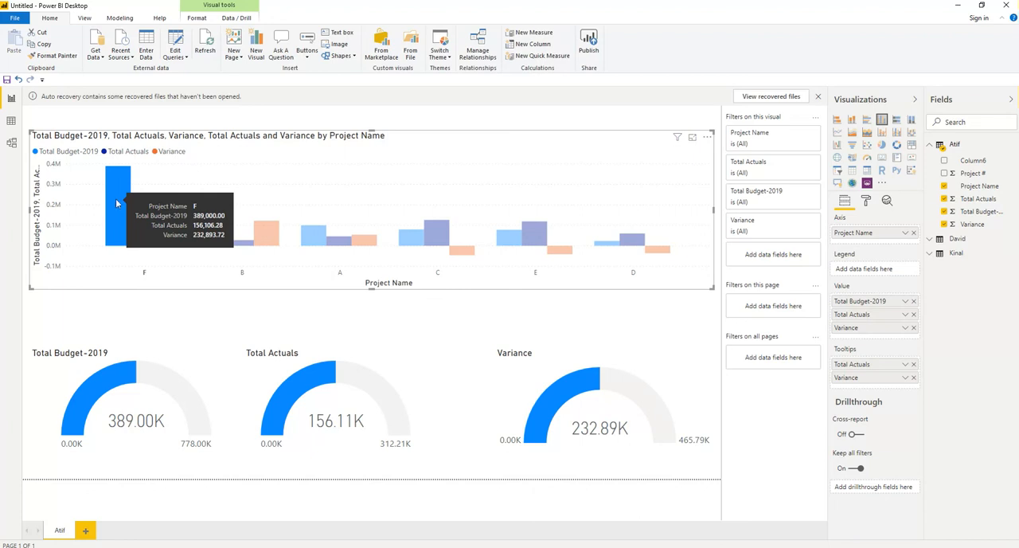
Step: Move the column chart slightly up and to the right on the report page
{"action": "left_click", "coordinate": [492, 299]}
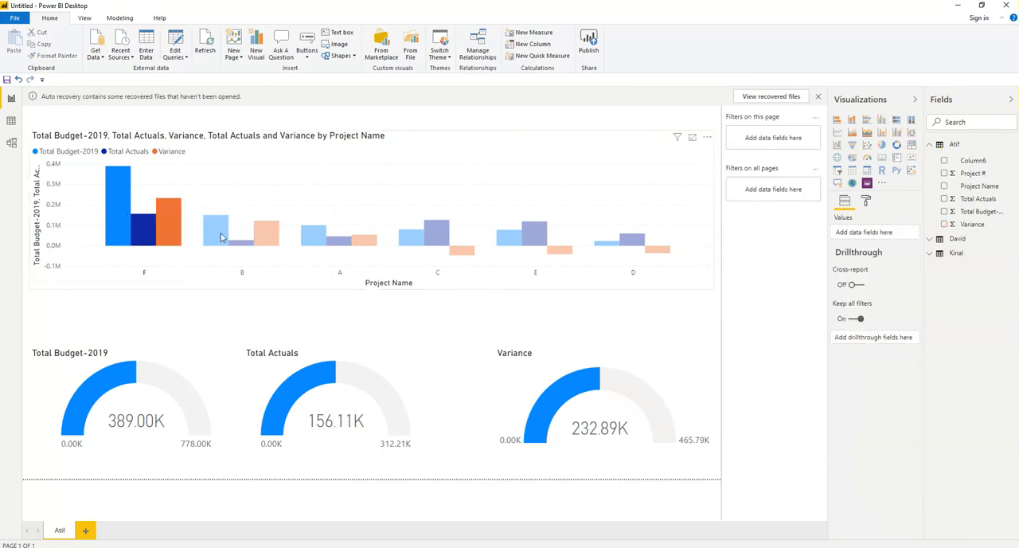
{"action": "left_click", "coordinate": [256, 285]}
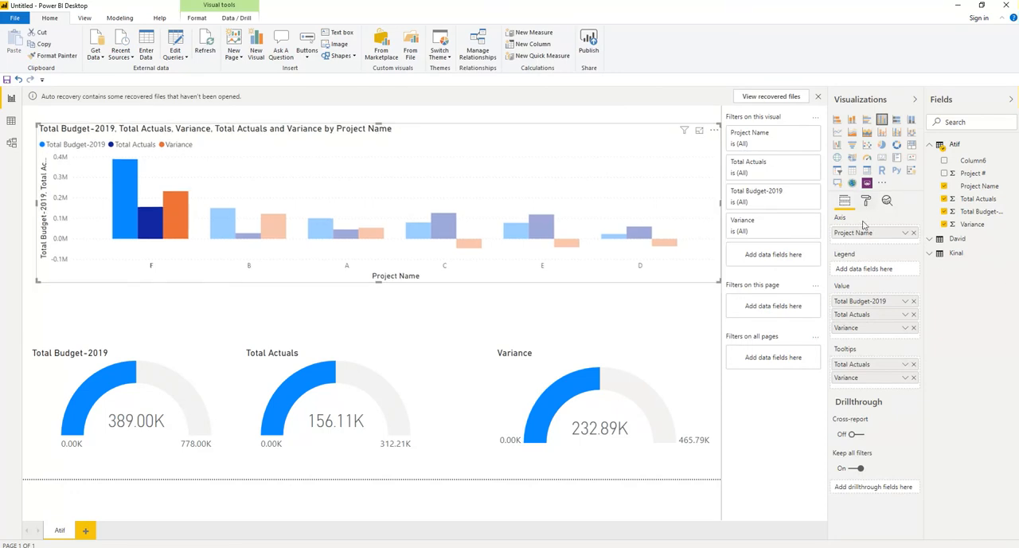
{"action": "left_click", "coordinate": [636, 342]}
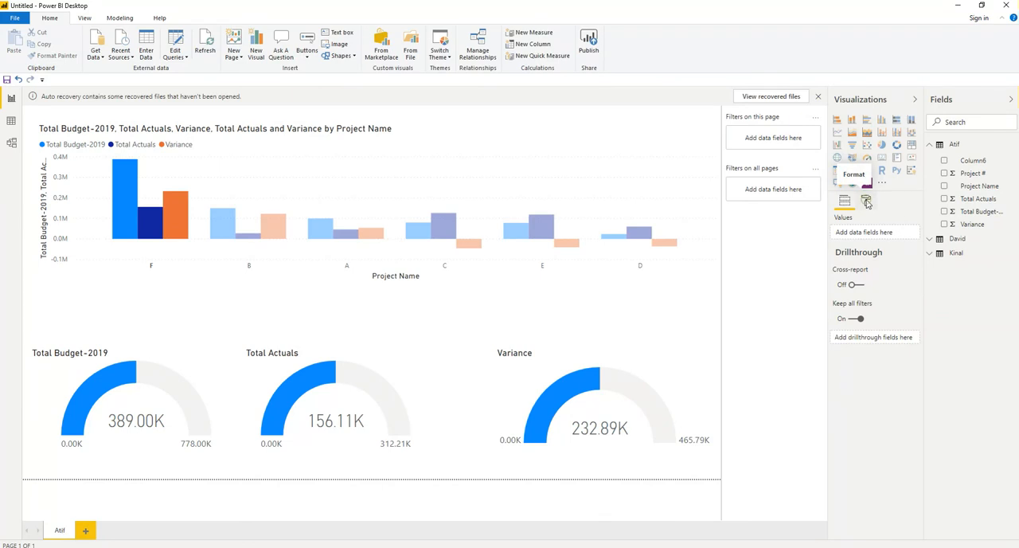
Step: Turn on the Tooltip option in the report page's page information and view the page size settings
{"action": "left_click", "coordinate": [867, 202]}
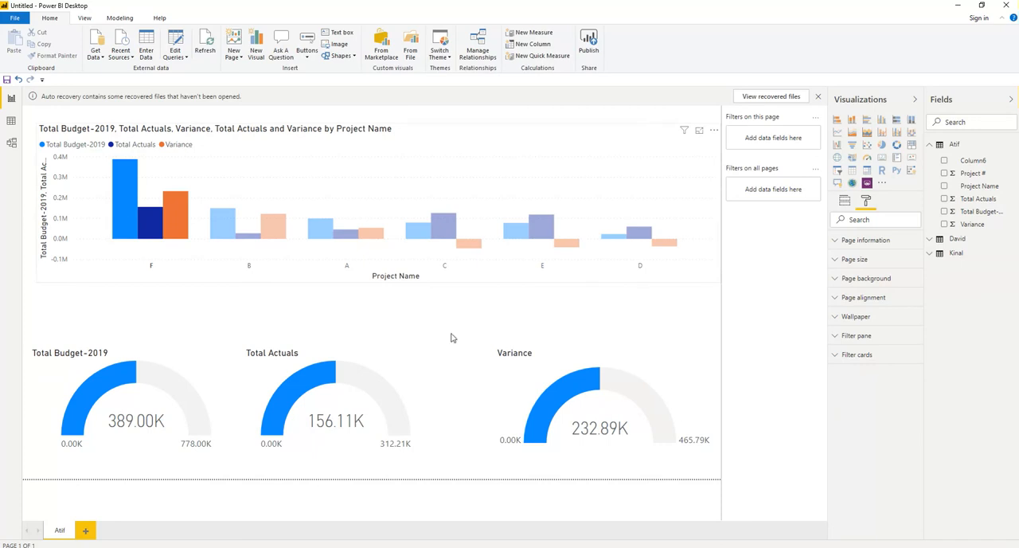
{"action": "left_click", "coordinate": [663, 291]}
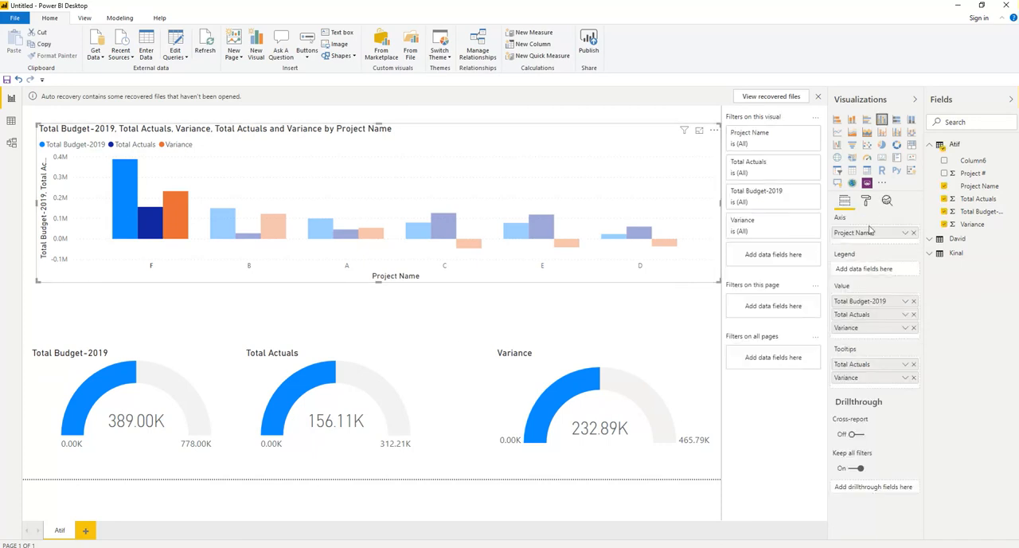
{"action": "left_click", "coordinate": [866, 201]}
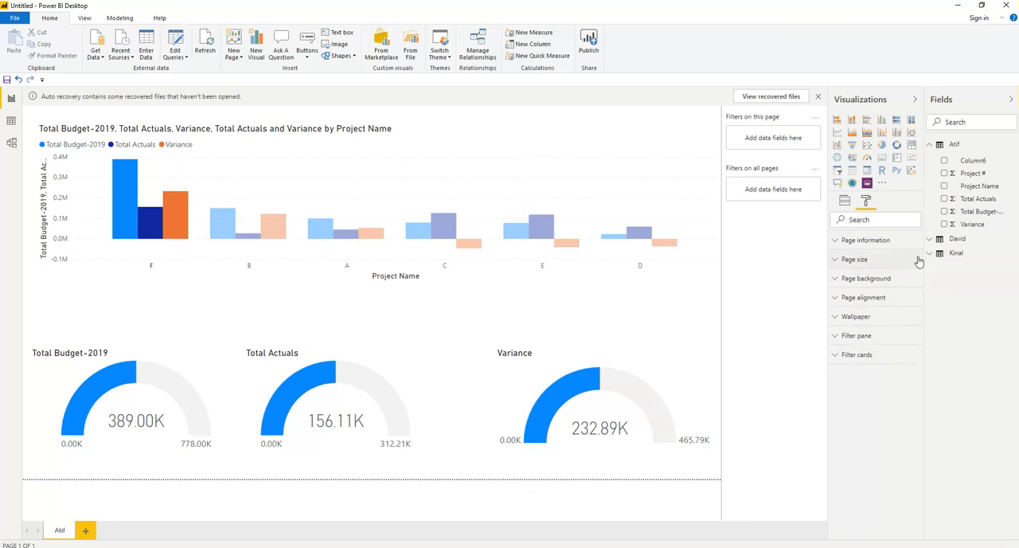
{"action": "left_click", "coordinate": [835, 243]}
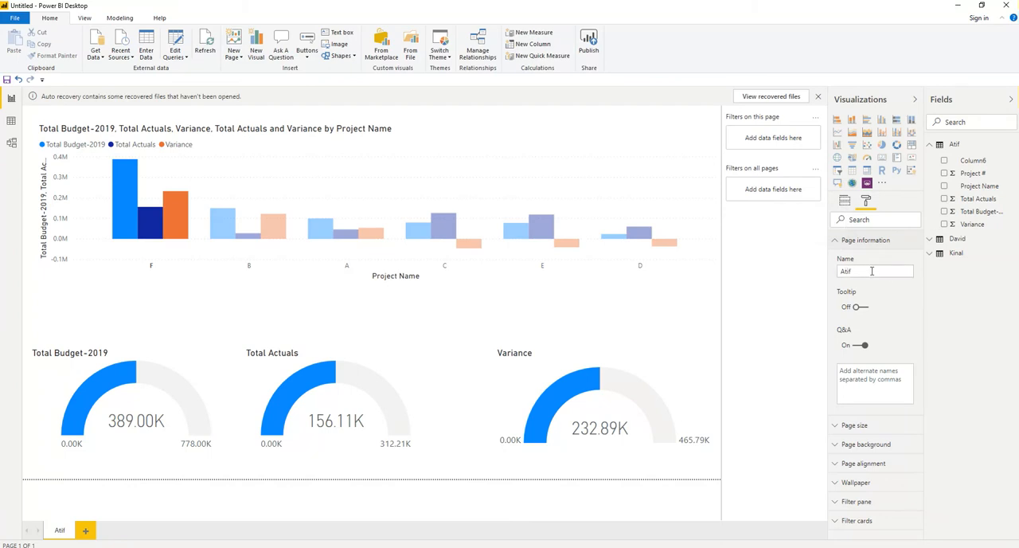
{"action": "left_click", "coordinate": [860, 309]}
{"action": "left_click", "coordinate": [835, 428]}
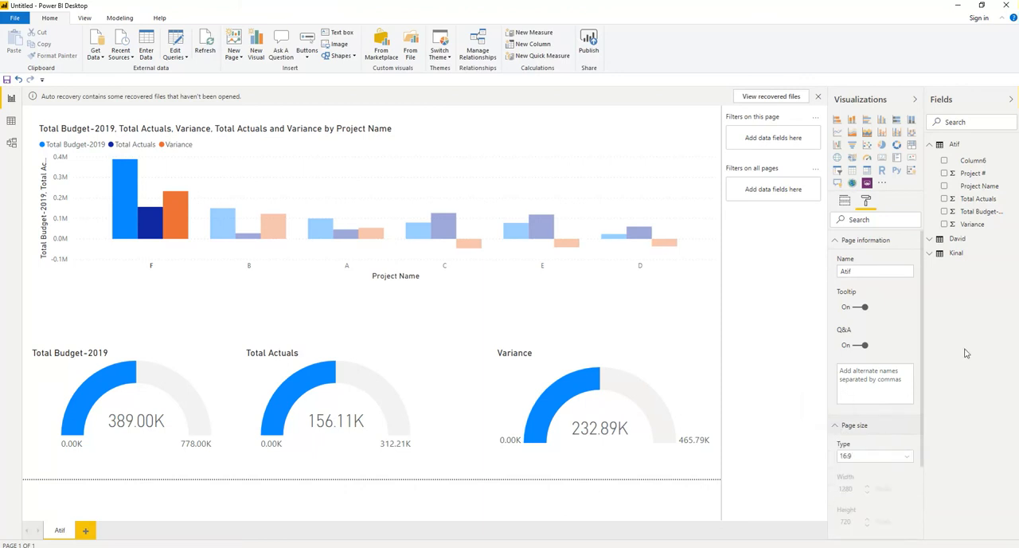
{"action": "left_click", "coordinate": [835, 426]}
{"action": "left_click", "coordinate": [837, 243]}
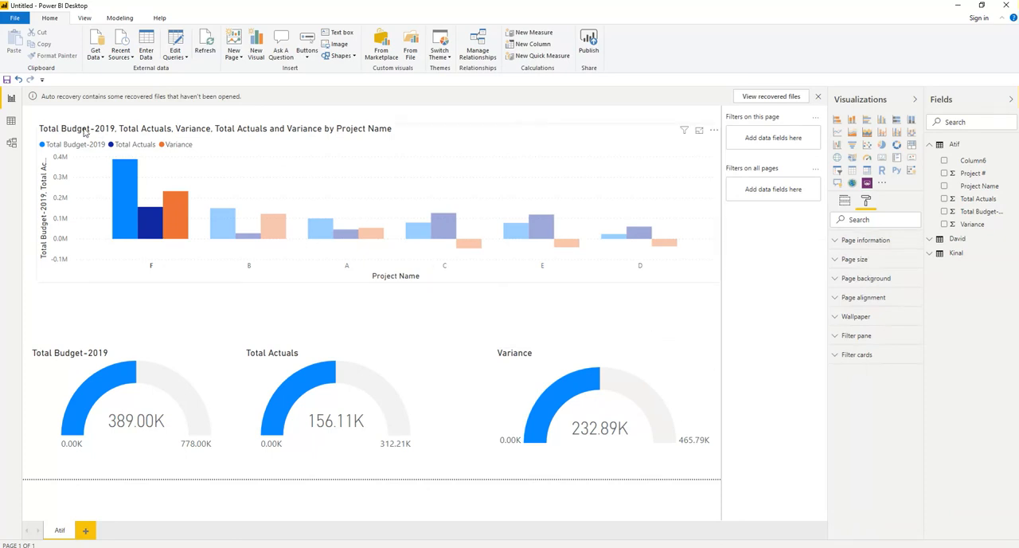
Step: Clear the project F selection and extend the column chart's lower edge slightly downward
{"action": "left_click", "coordinate": [125, 201]}
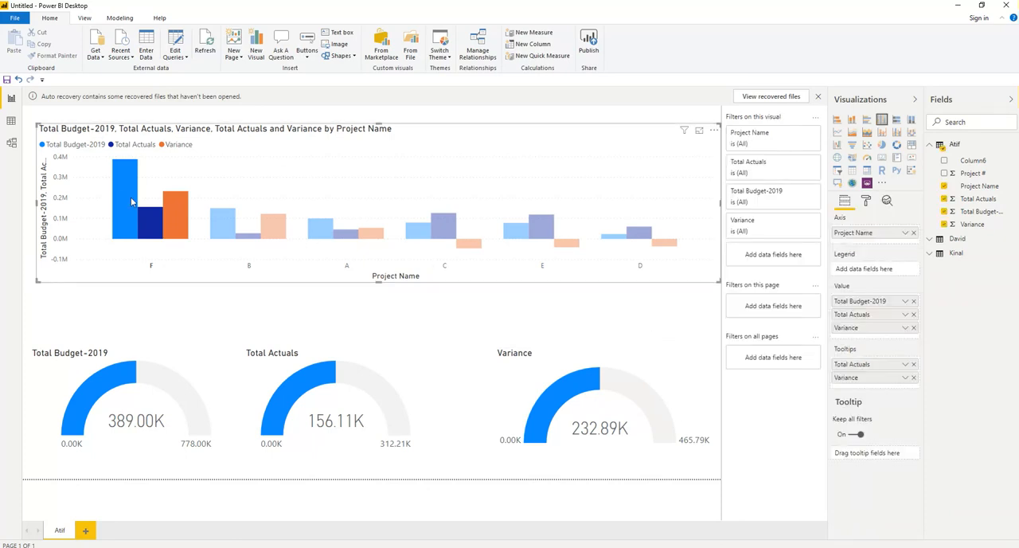
{"action": "left_click", "coordinate": [131, 196]}
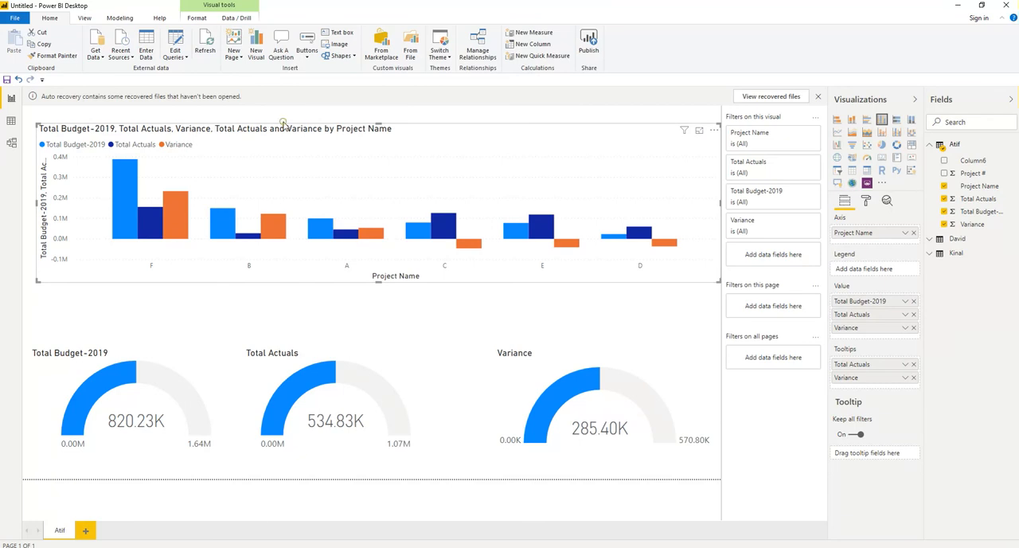
{"action": "left_click", "coordinate": [311, 130]}
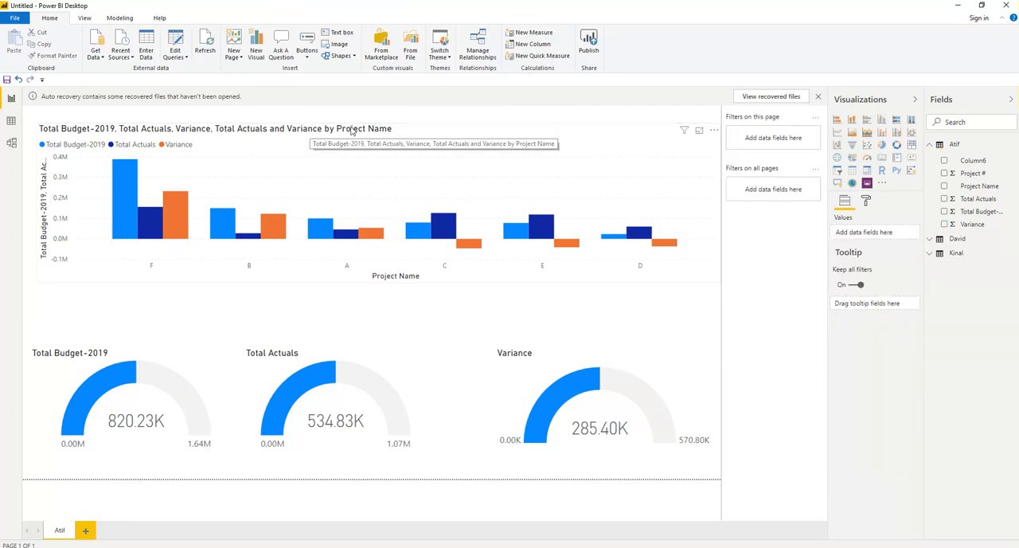
{"action": "left_click", "coordinate": [389, 284]}
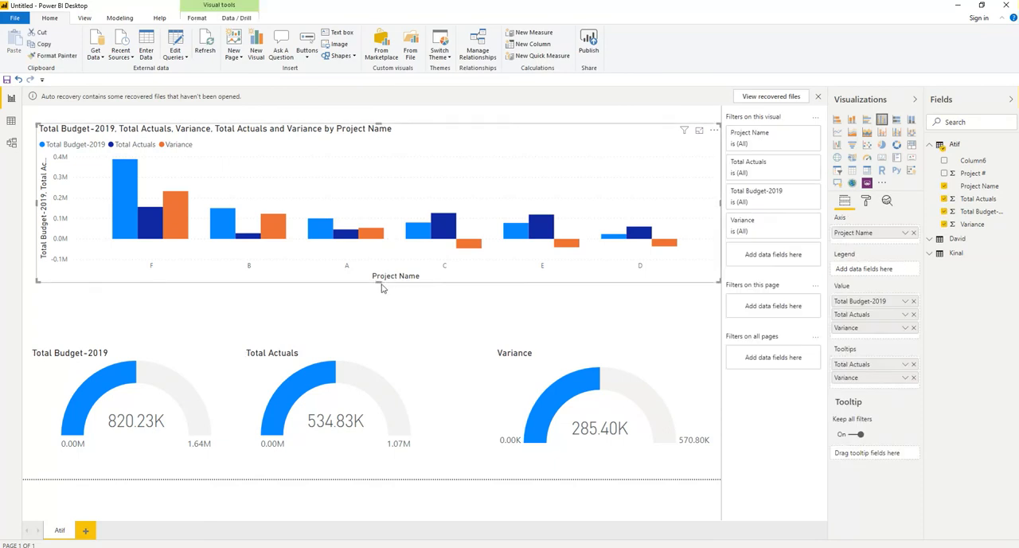
{"action": "left_click_drag", "start_coordinate": [378, 282], "coordinate": [378, 290]}
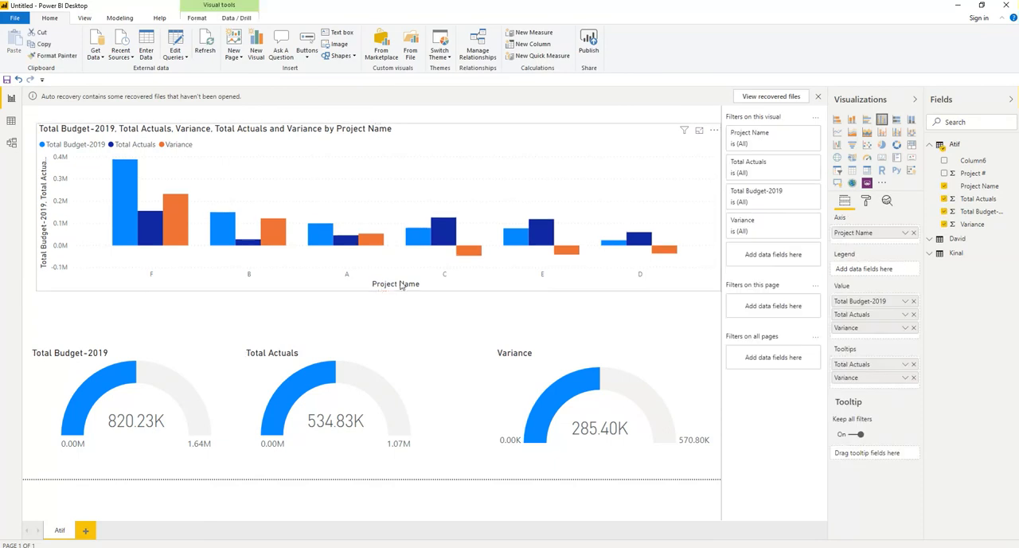
{"action": "left_click", "coordinate": [429, 350]}
Step: Set the column chart's tooltip label color to magenta and its value color to blue
{"action": "left_click", "coordinate": [647, 147]}
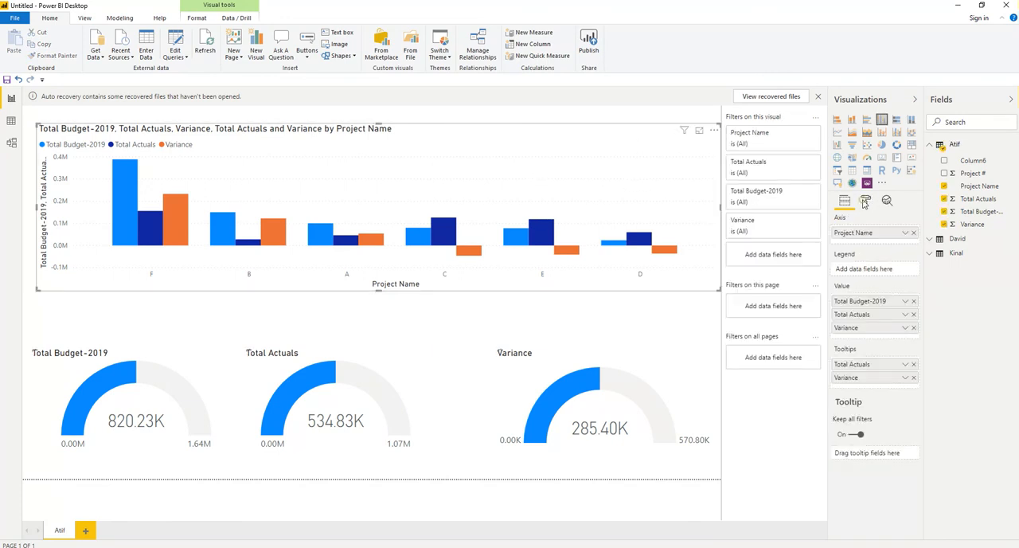
{"action": "left_click", "coordinate": [866, 201]}
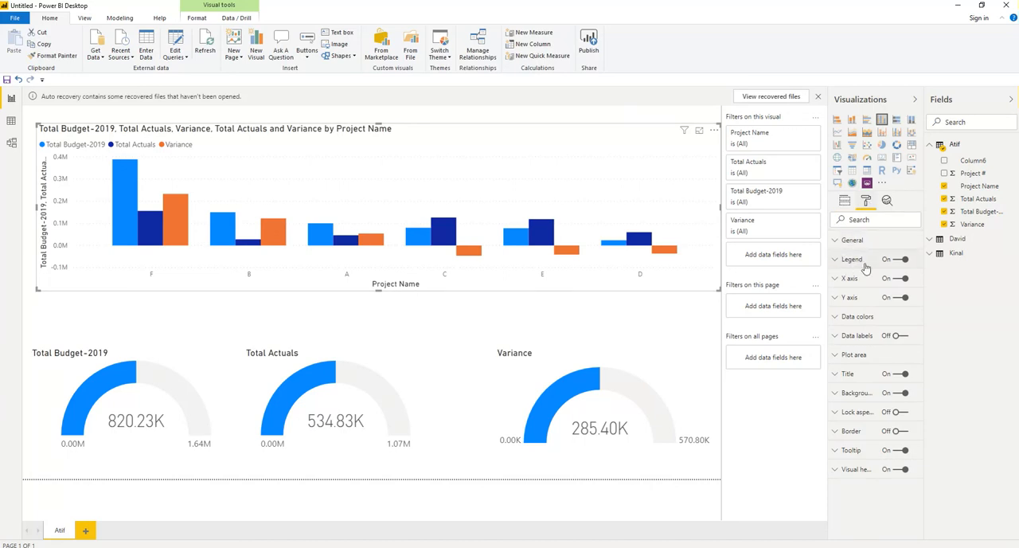
{"action": "left_click", "coordinate": [836, 454]}
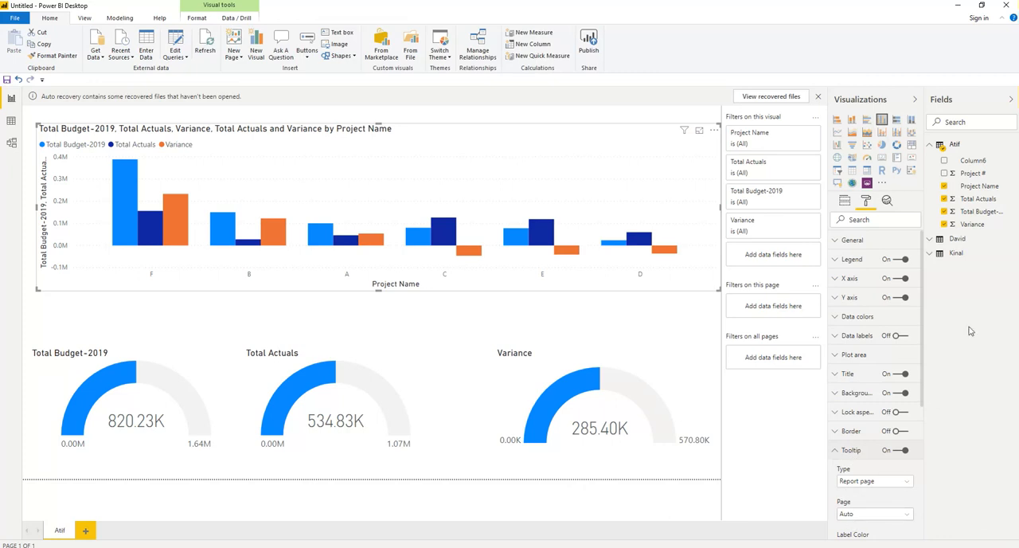
{"action": "left_click_drag", "start_coordinate": [924, 369], "coordinate": [924, 480]}
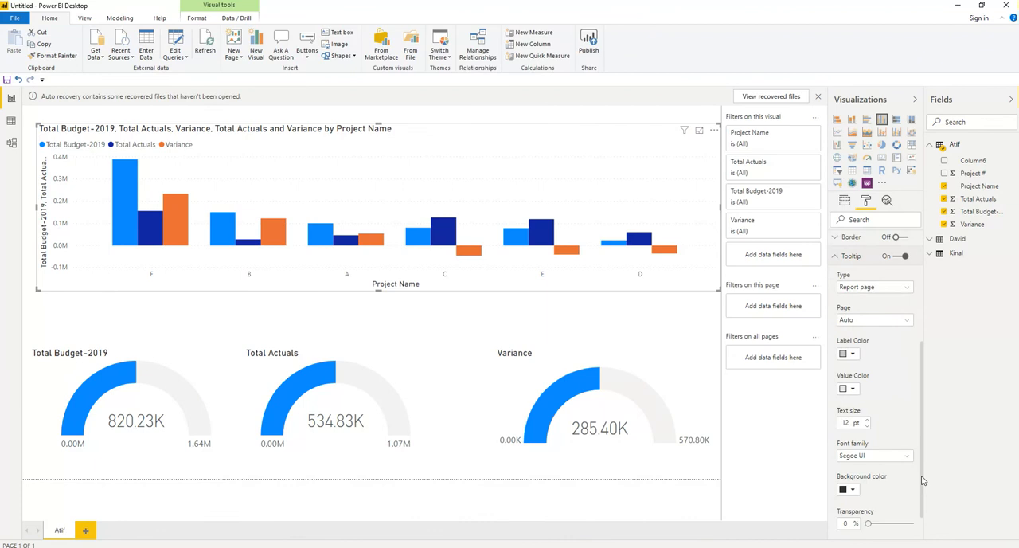
{"action": "left_click", "coordinate": [852, 355]}
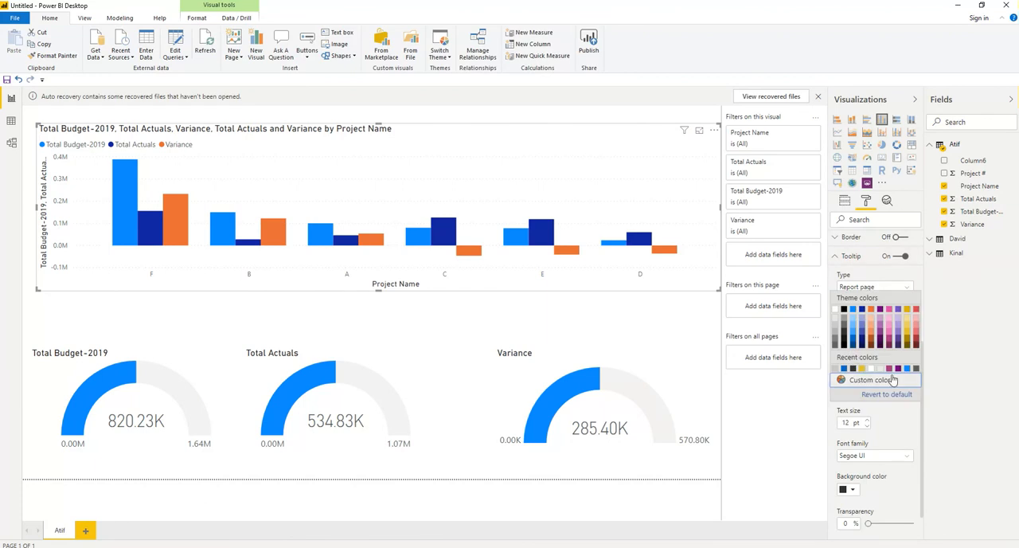
{"action": "left_click", "coordinate": [889, 369]}
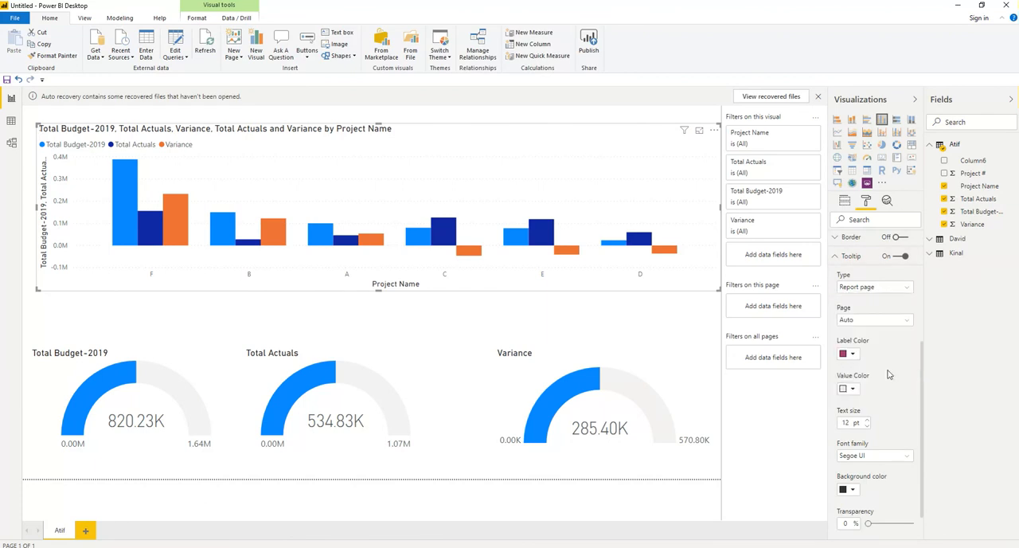
{"action": "left_click", "coordinate": [853, 390]}
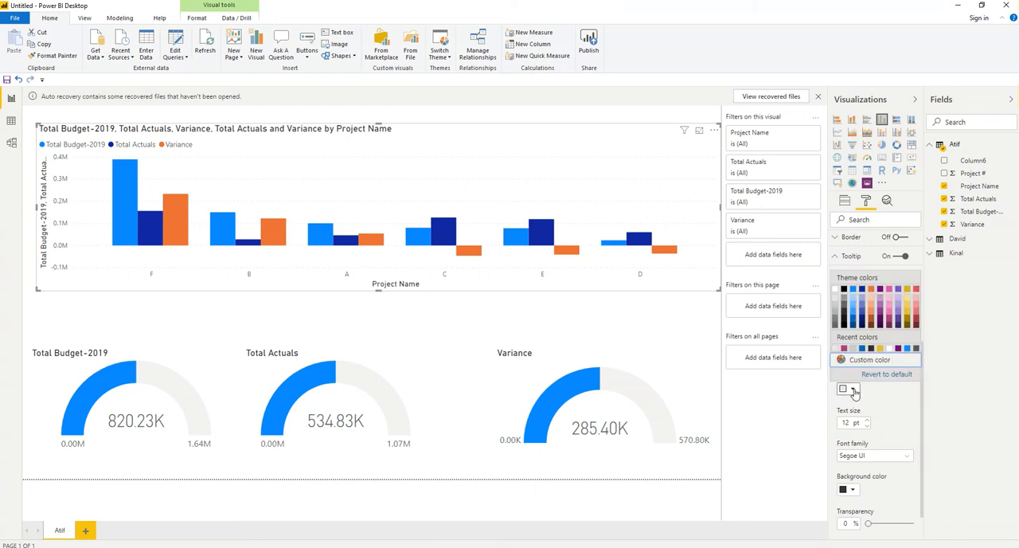
{"action": "left_click", "coordinate": [862, 349]}
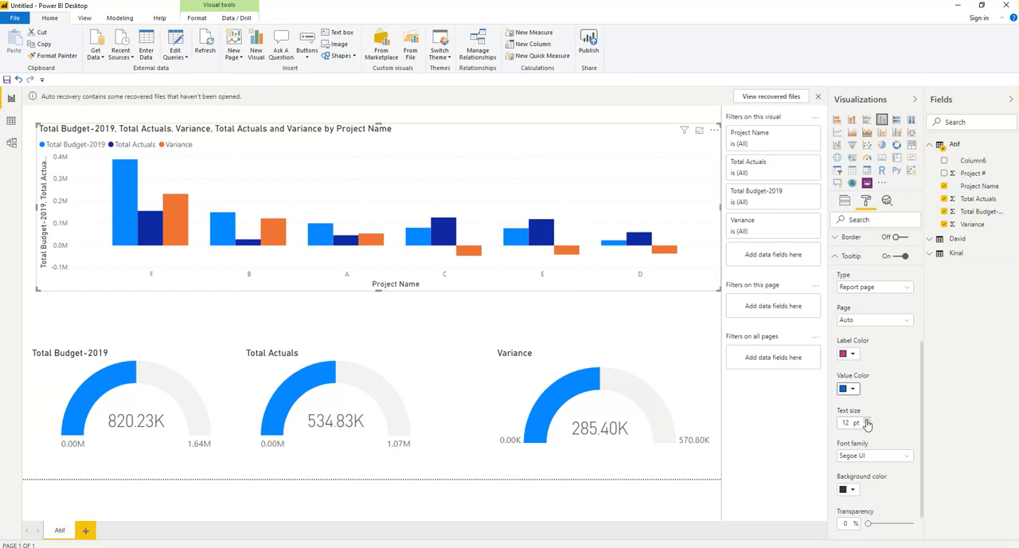
Step: Set the column chart's tooltip text size to 17 pt and its font family to Arial Black
{"action": "left_click", "coordinate": [867, 423]}
{"action": "left_click", "coordinate": [867, 424]}
{"action": "left_click", "coordinate": [868, 424]}
{"action": "left_click", "coordinate": [868, 423]}
{"action": "left_click", "coordinate": [868, 424]}
{"action": "left_click", "coordinate": [909, 457]}
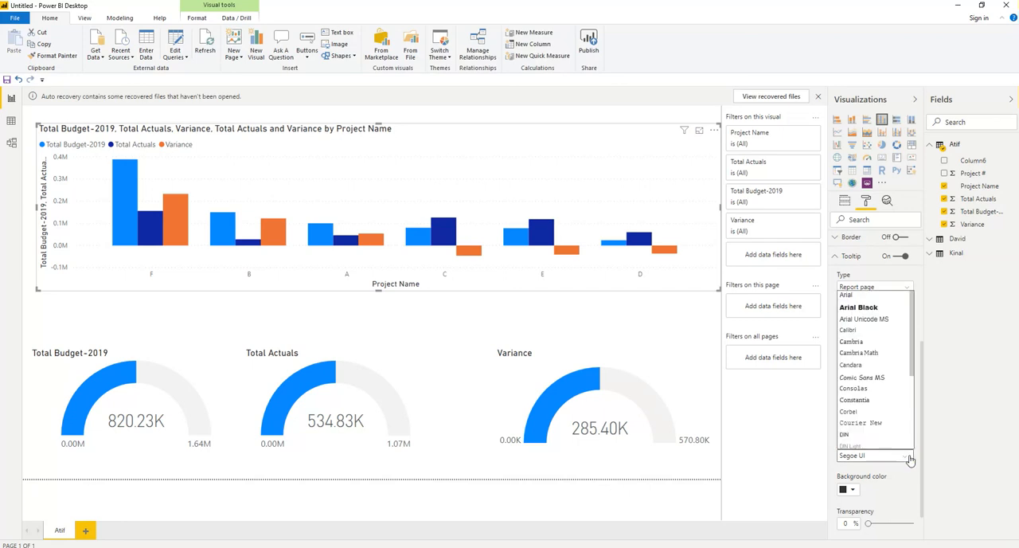
{"action": "left_click", "coordinate": [868, 304]}
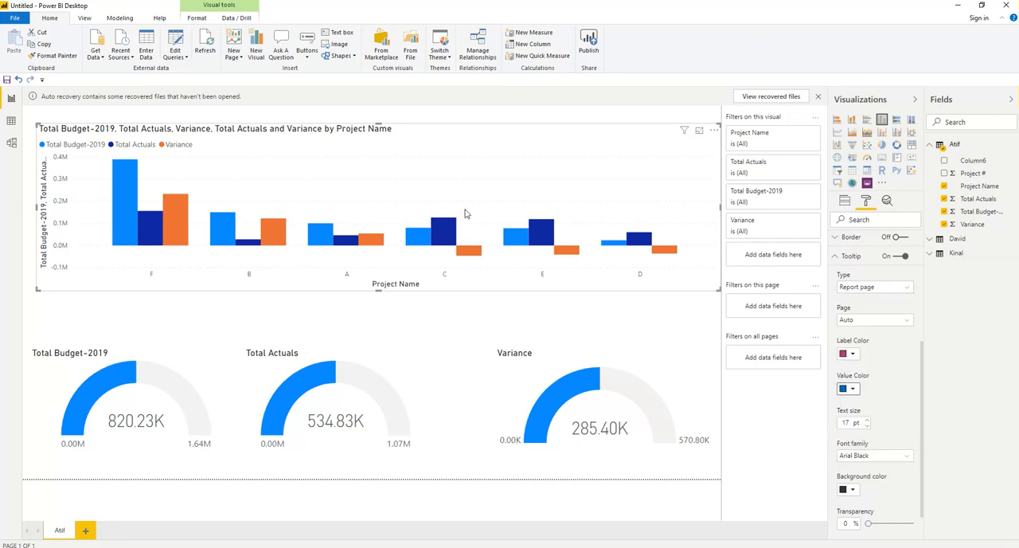
Step: Set the column chart's tooltip background color to yellow and raise its transparency
{"action": "left_click", "coordinate": [852, 490]}
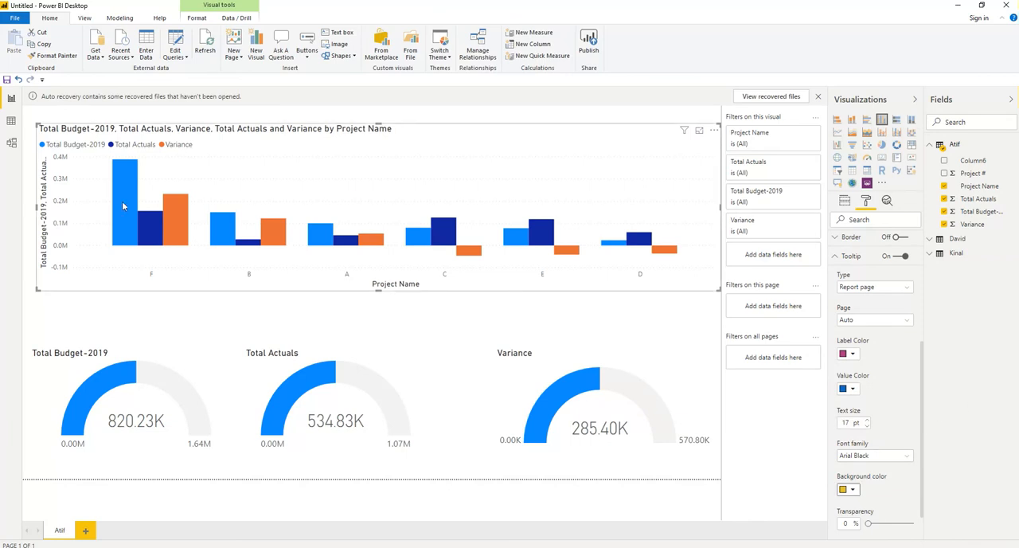
{"action": "mouse_move", "coordinate": [123, 206]}
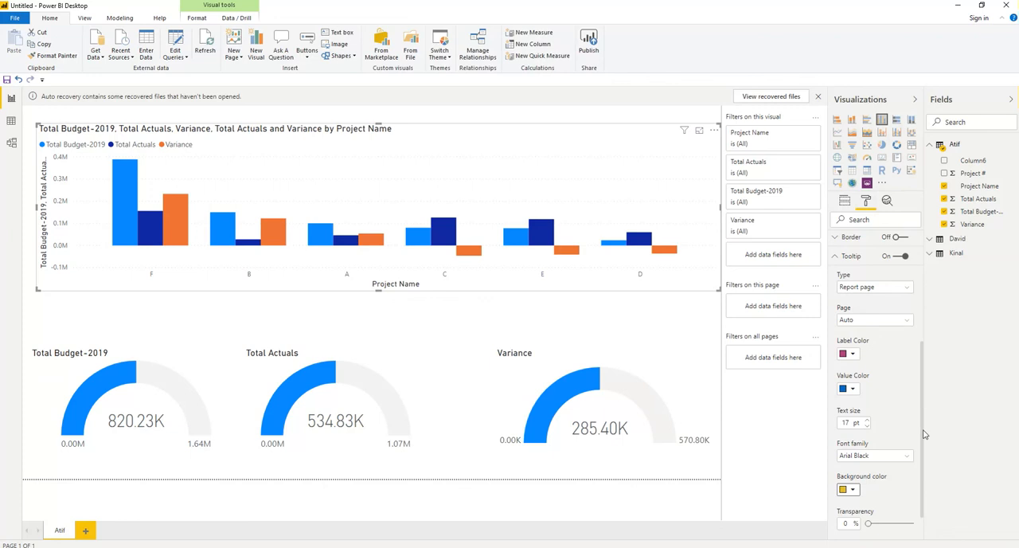
{"action": "scroll", "coordinate": [922, 430], "scroll_direction": "down", "scroll_amount": 1}
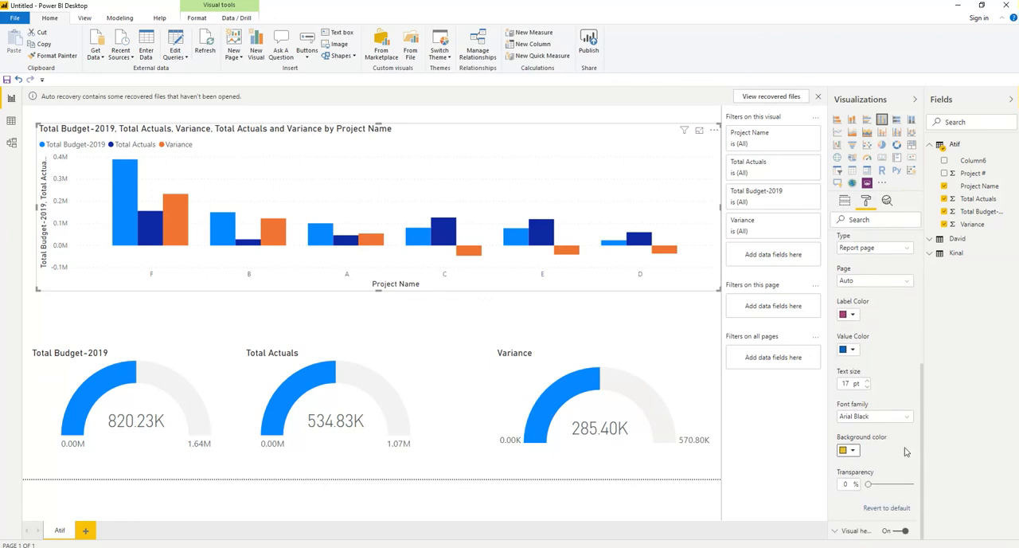
{"action": "left_click", "coordinate": [888, 484]}
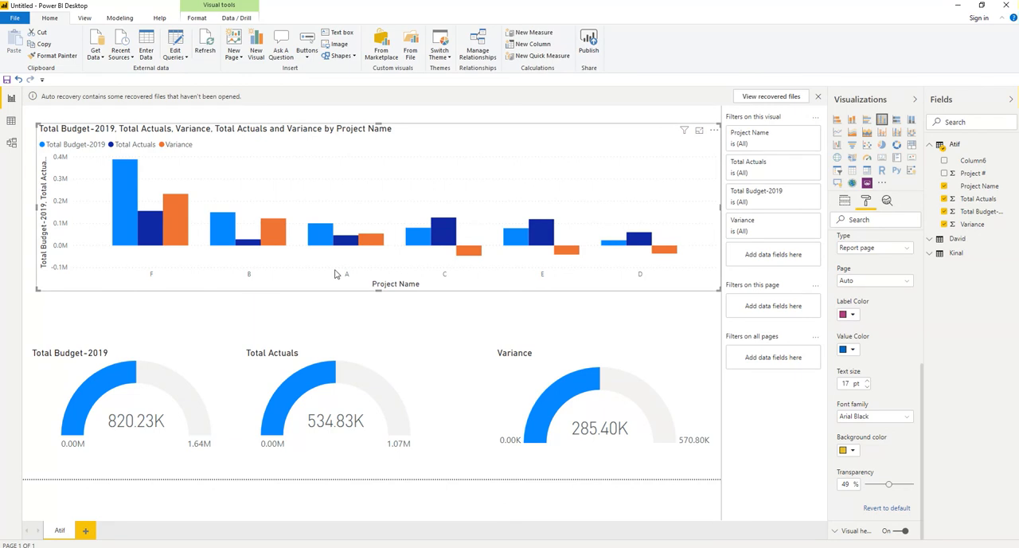
Step: Revert the column chart's tooltip formatting to default
{"action": "left_click", "coordinate": [889, 509]}
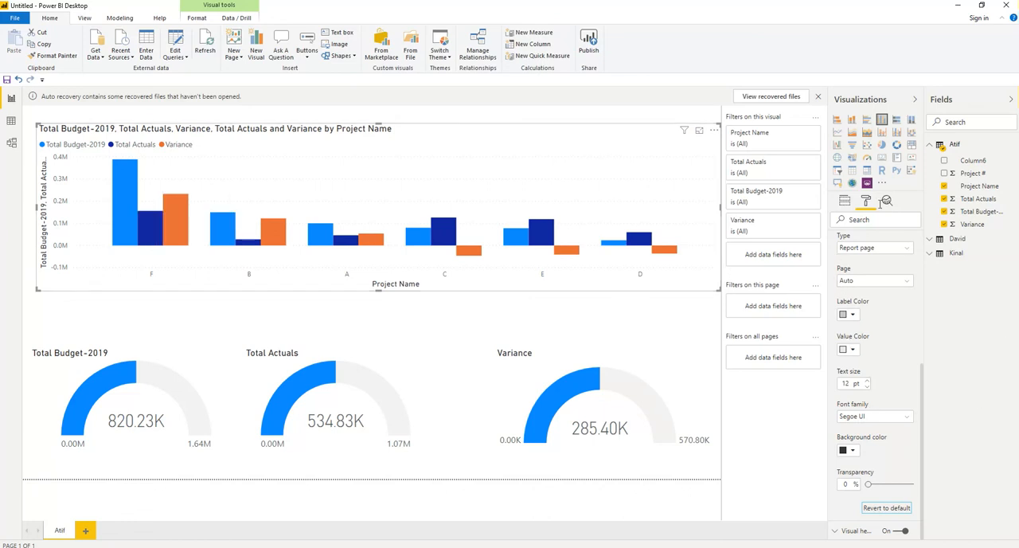
{"action": "left_click_drag", "start_coordinate": [921, 370], "coordinate": [951, 431]}
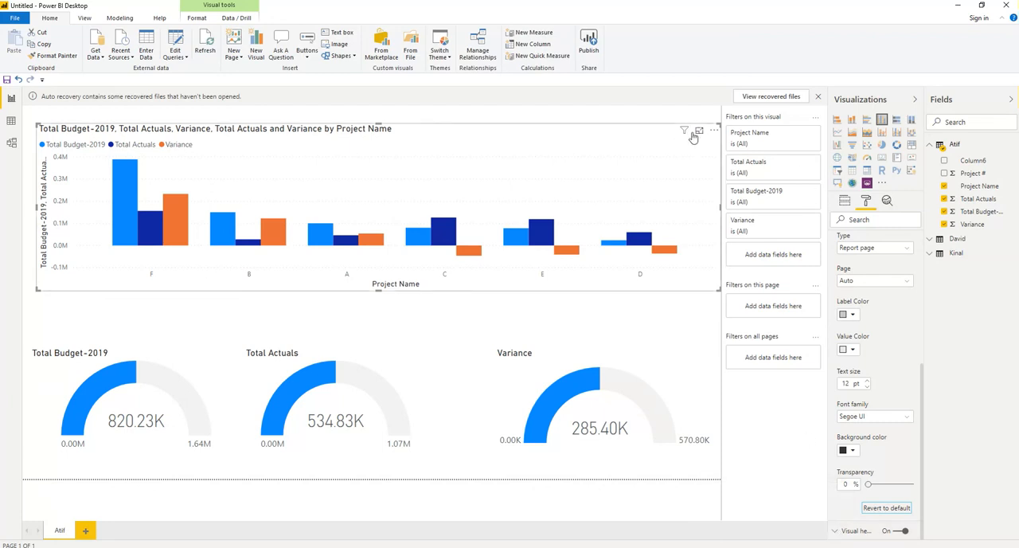
Step: Set the column chart's visual header border to blue and its header background color to yellow
{"action": "mouse_move", "coordinate": [684, 133]}
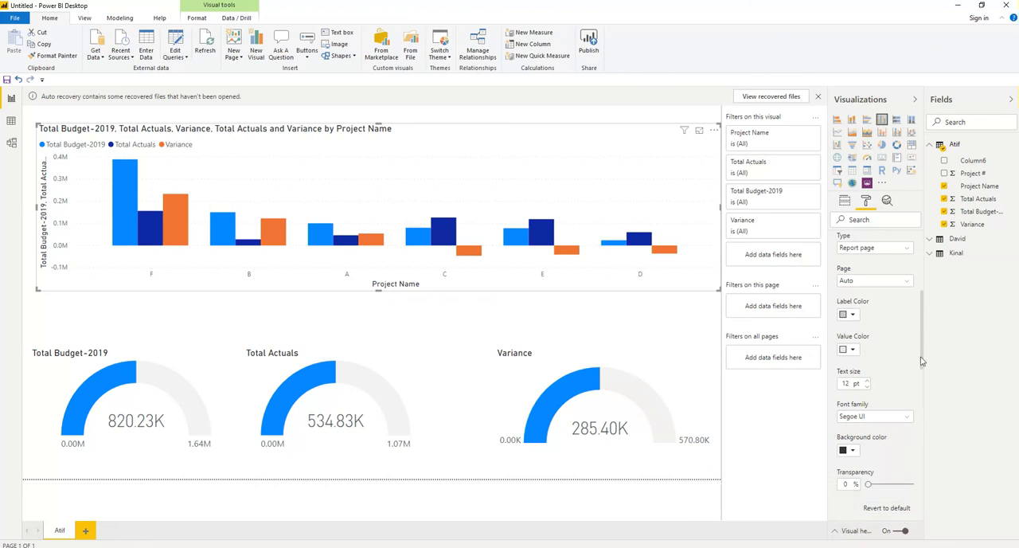
{"action": "left_click_drag", "start_coordinate": [922, 362], "coordinate": [933, 414]}
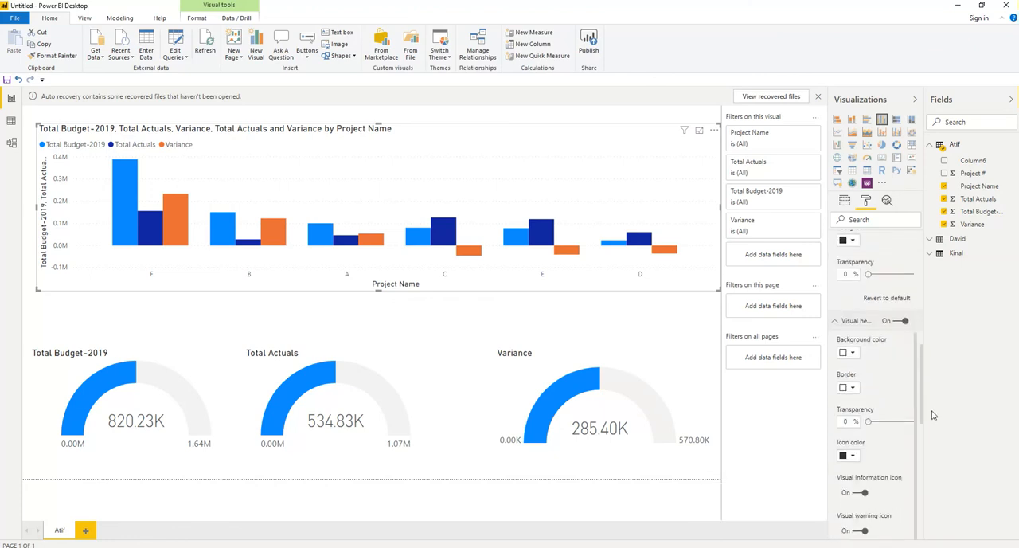
{"action": "left_click", "coordinate": [854, 388]}
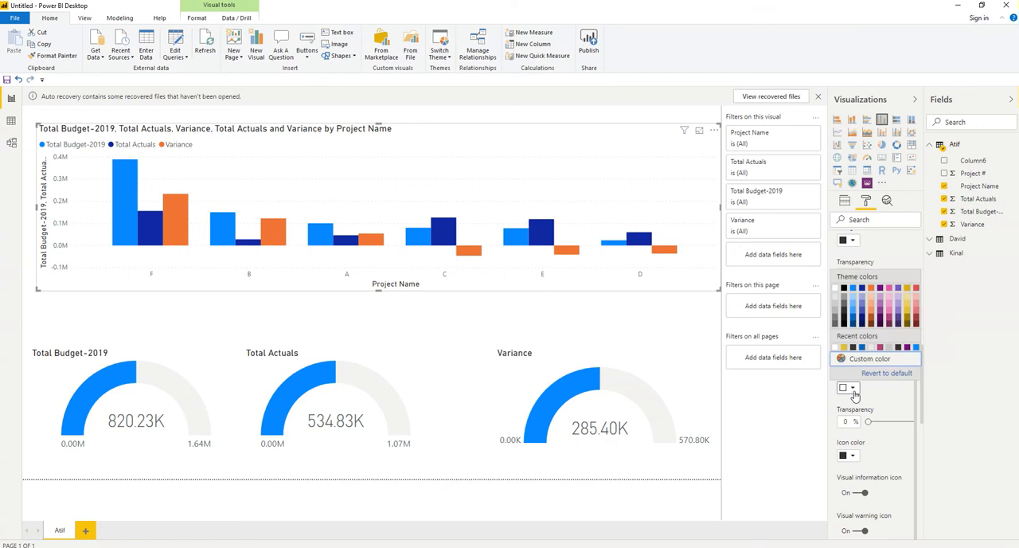
{"action": "left_click", "coordinate": [862, 348]}
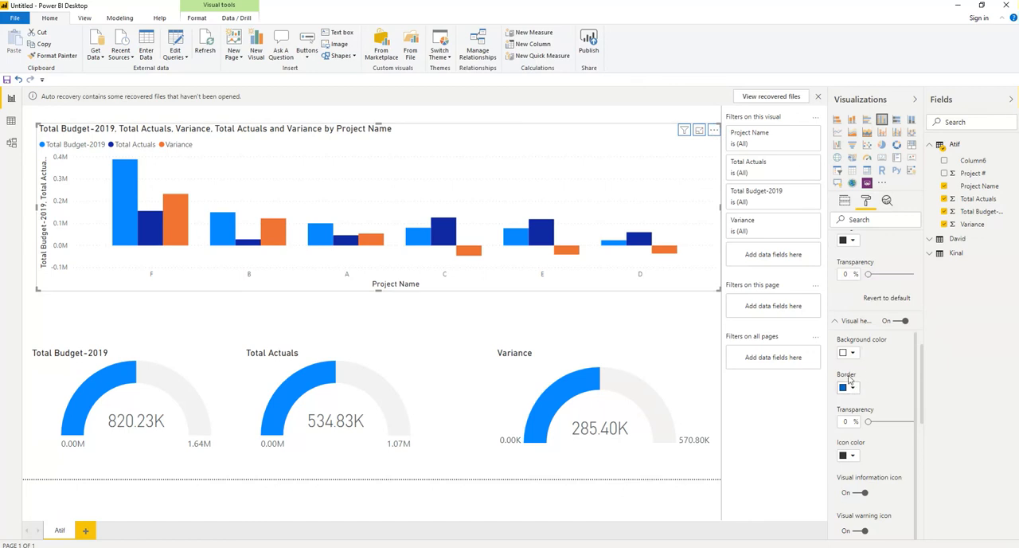
{"action": "left_click", "coordinate": [852, 352]}
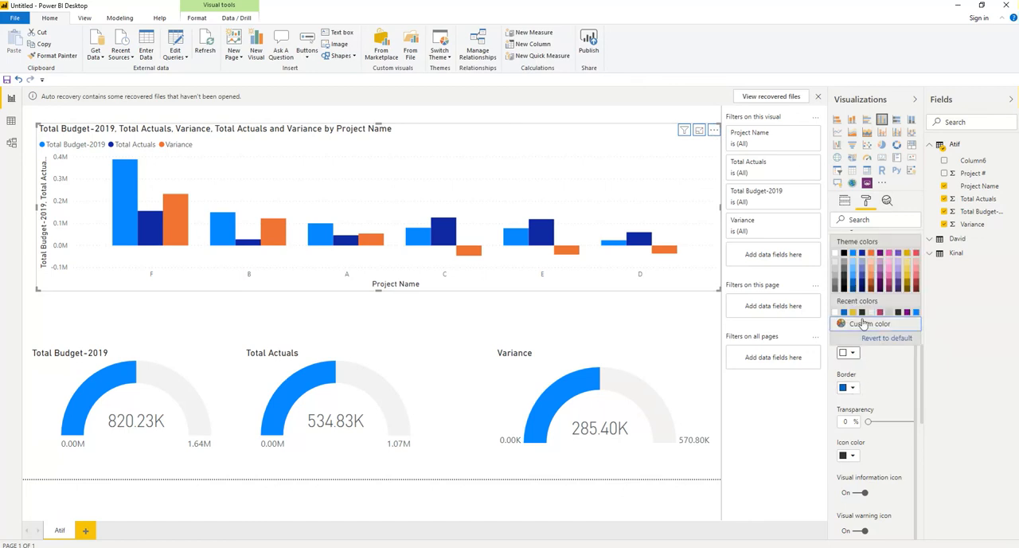
{"action": "left_click", "coordinate": [853, 313]}
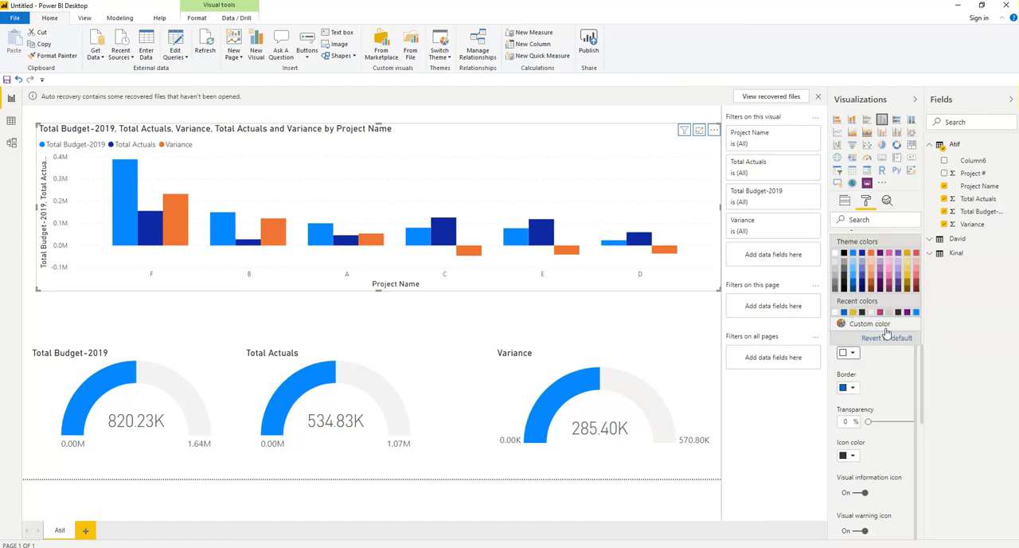
Step: Set the column chart's visual header icon color to magenta and collapse the Tooltip and Visual header settings
{"action": "left_click", "coordinate": [853, 456]}
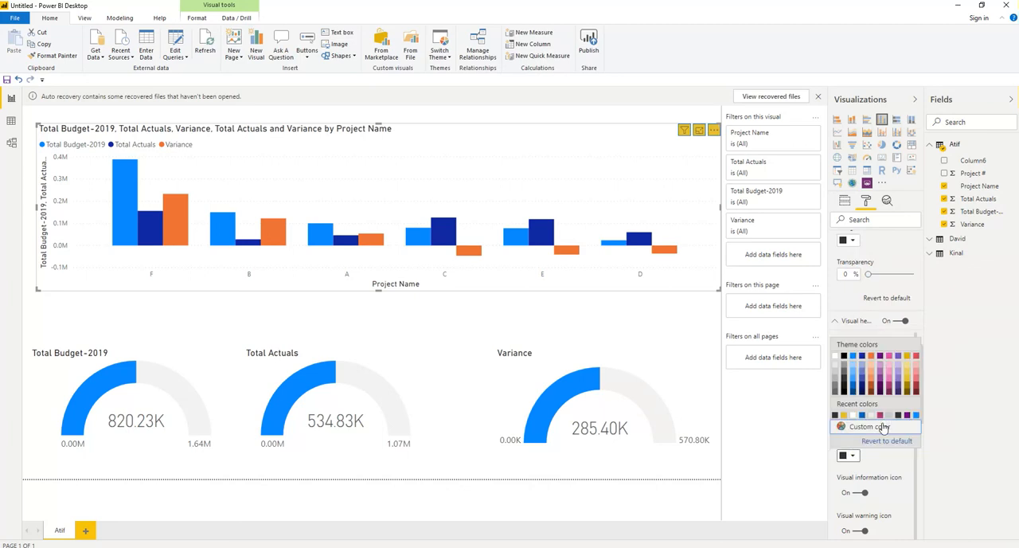
{"action": "left_click", "coordinate": [880, 415]}
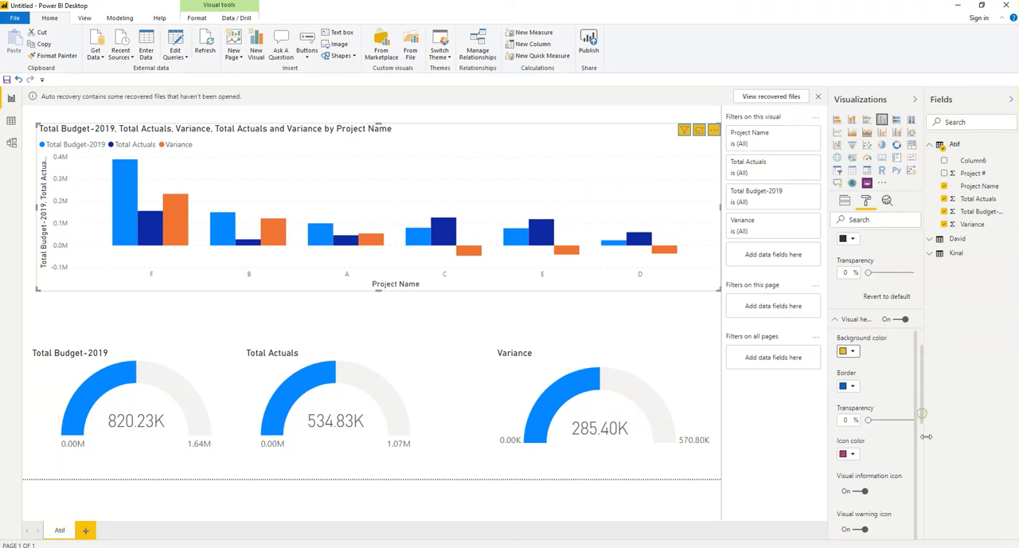
{"action": "left_click_drag", "start_coordinate": [923, 419], "coordinate": [930, 242]}
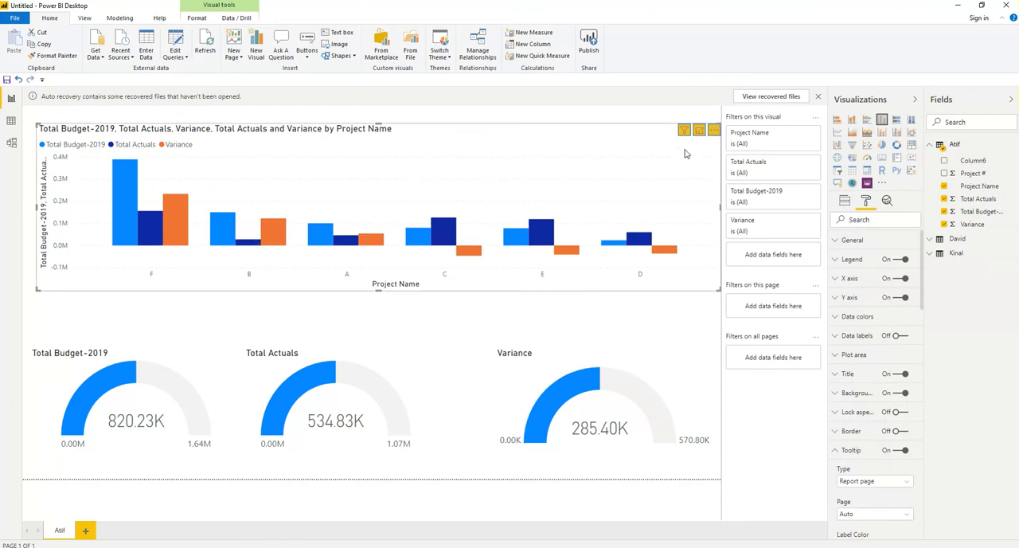
{"action": "left_click", "coordinate": [834, 453]}
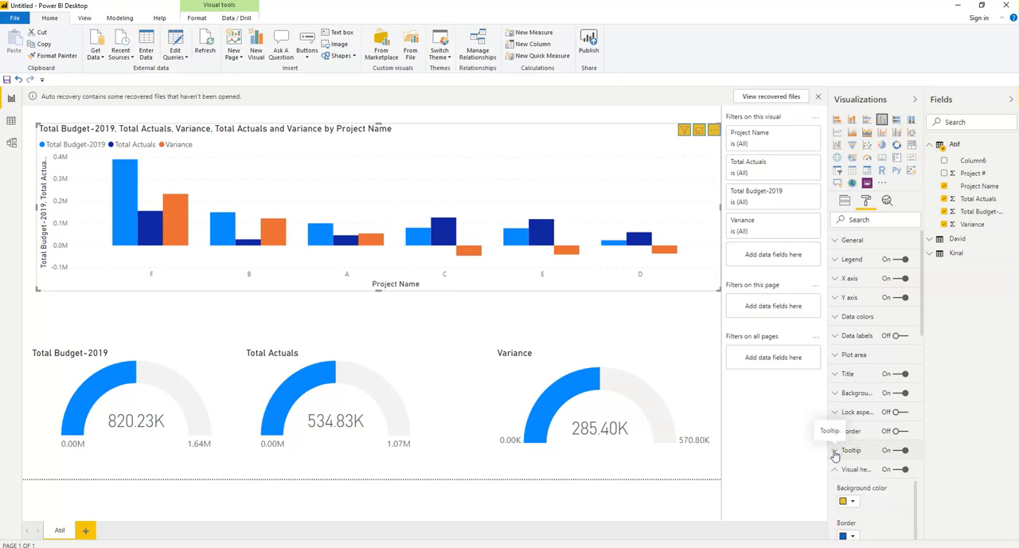
{"action": "left_click", "coordinate": [833, 470]}
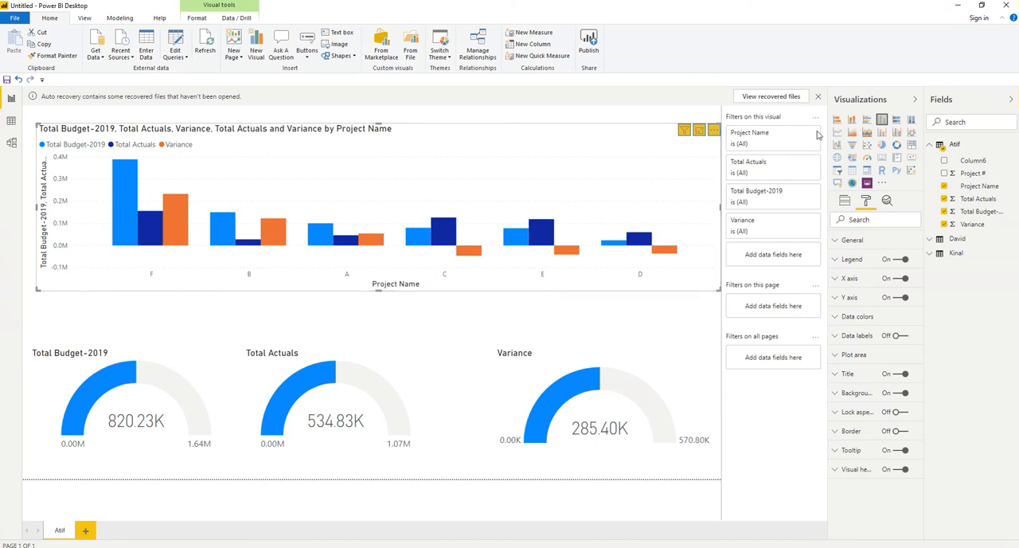
Step: Filter the column chart's Project Name with a Top N filter showing the top 3 items by Variance
{"action": "mouse_move", "coordinate": [808, 139]}
{"action": "left_click", "coordinate": [801, 135]}
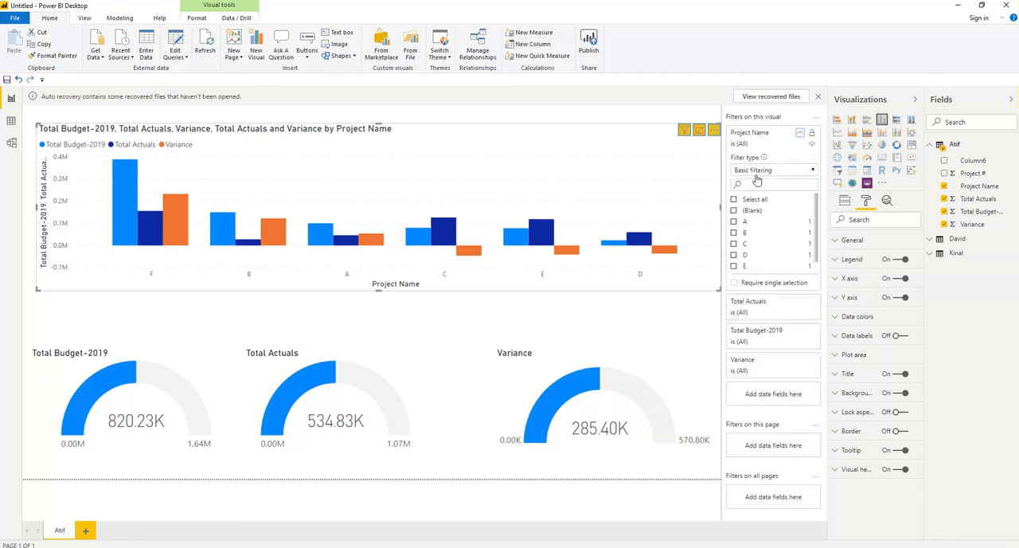
{"action": "left_click", "coordinate": [813, 171]}
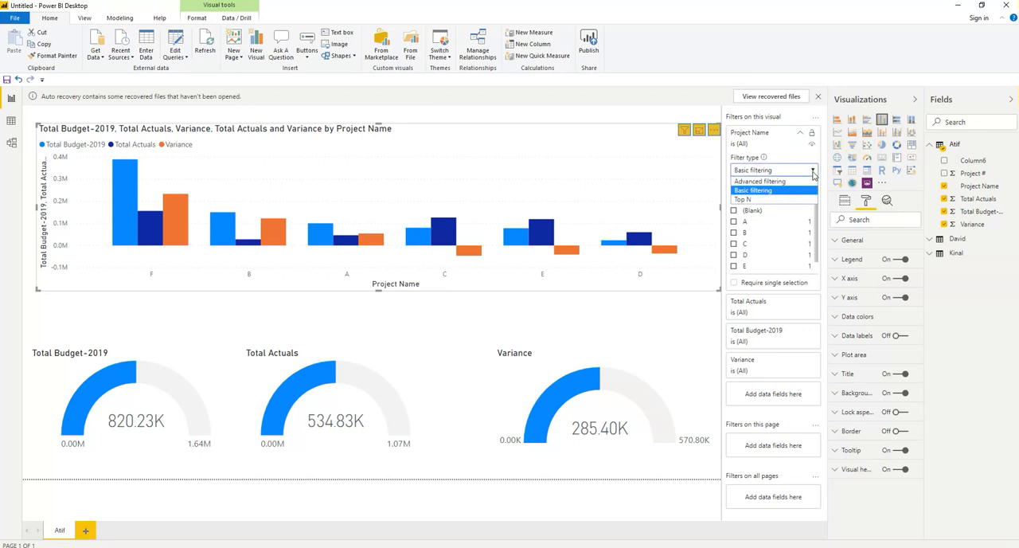
{"action": "left_click", "coordinate": [753, 200]}
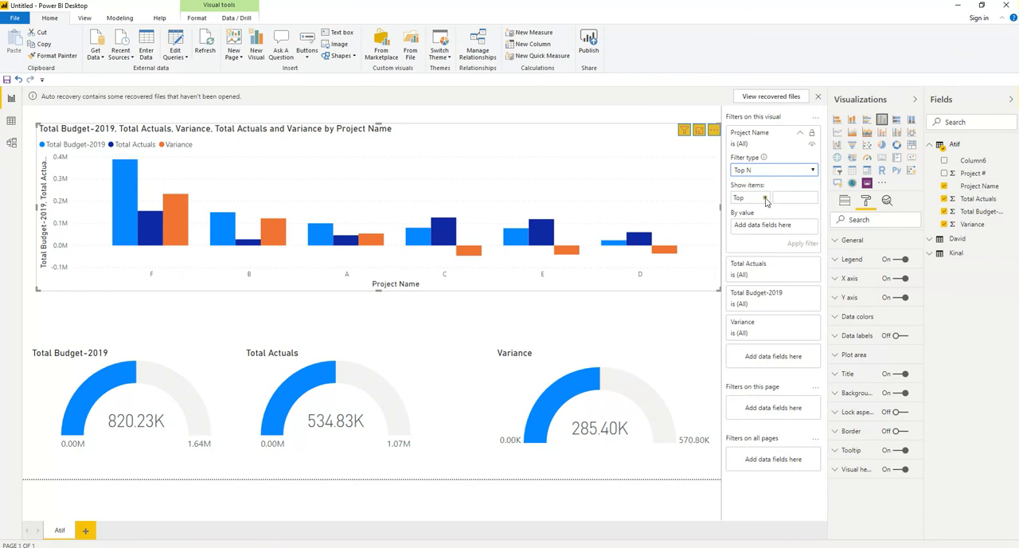
{"action": "left_click", "coordinate": [766, 199]}
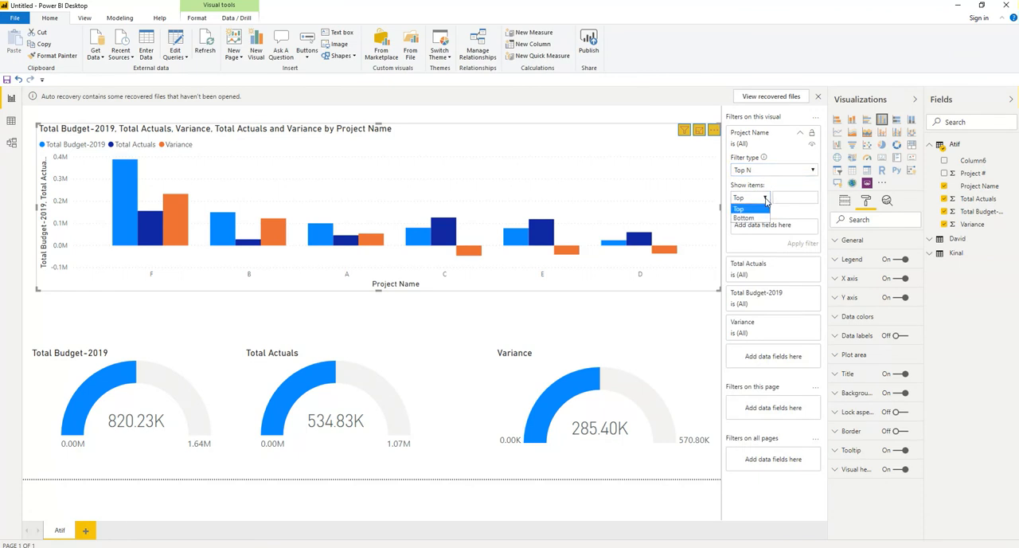
{"action": "left_click", "coordinate": [781, 197]}
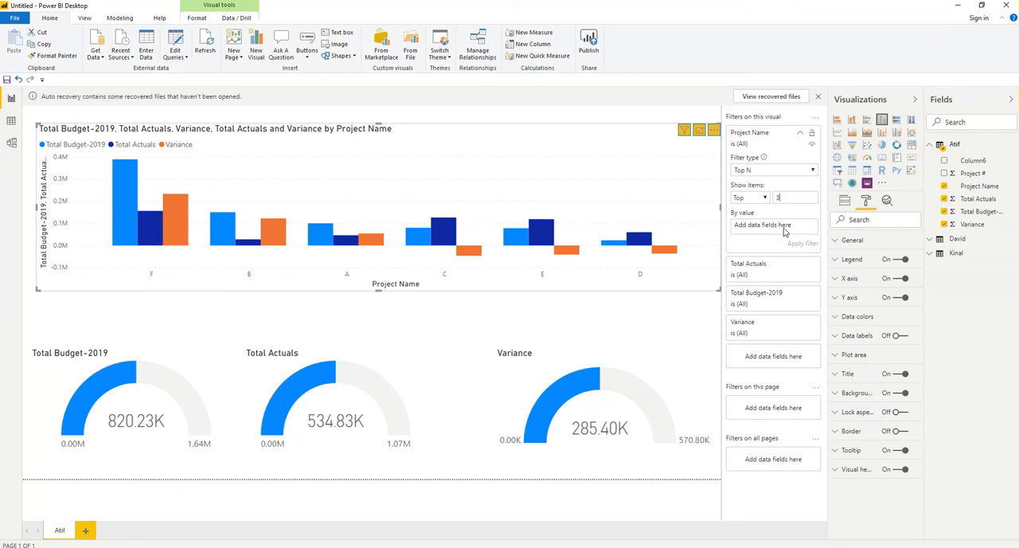
{"action": "left_click_drag", "start_coordinate": [978, 229], "coordinate": [769, 230]}
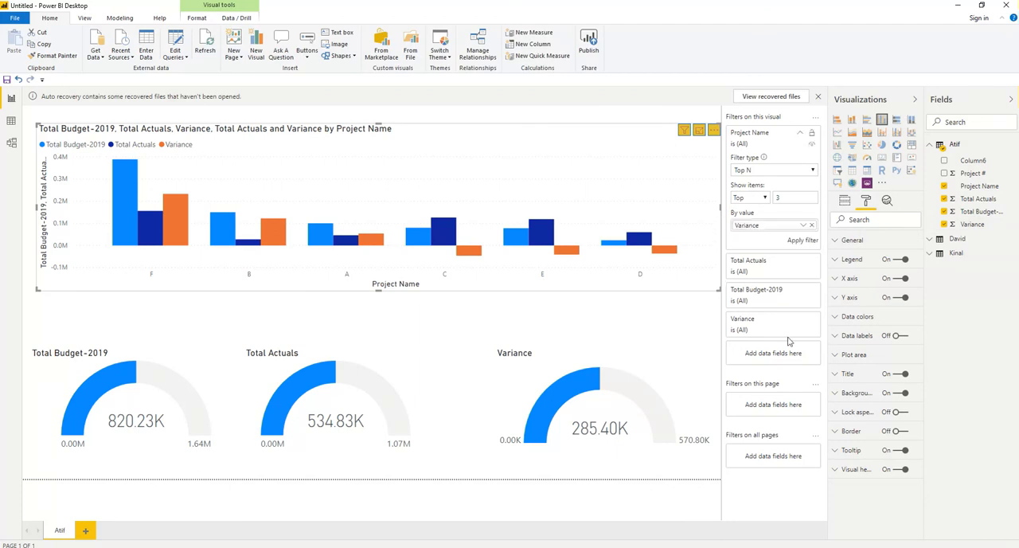
{"action": "left_click", "coordinate": [799, 242]}
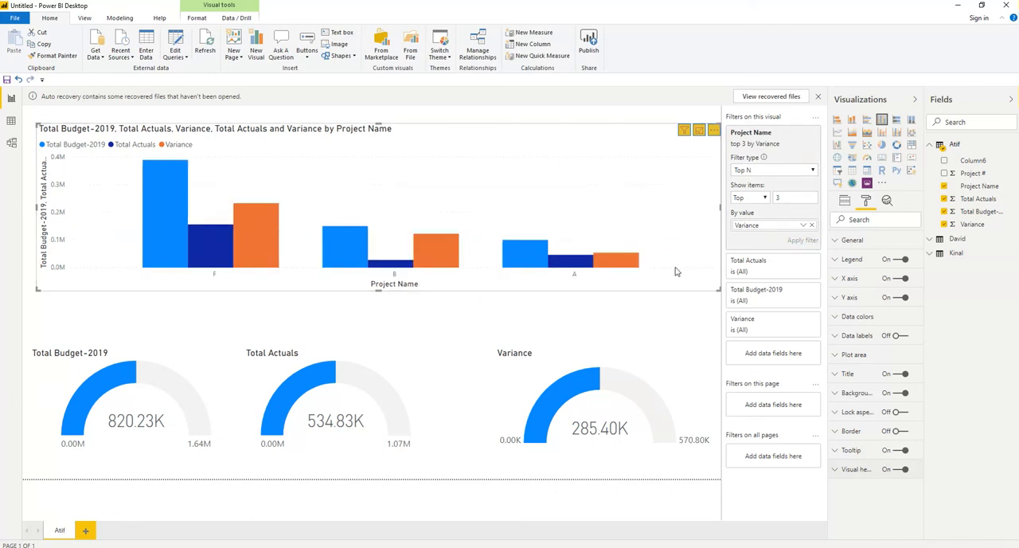
Step: Add a new report page and name it after the second data table in the field list
{"action": "left_click", "coordinate": [86, 531]}
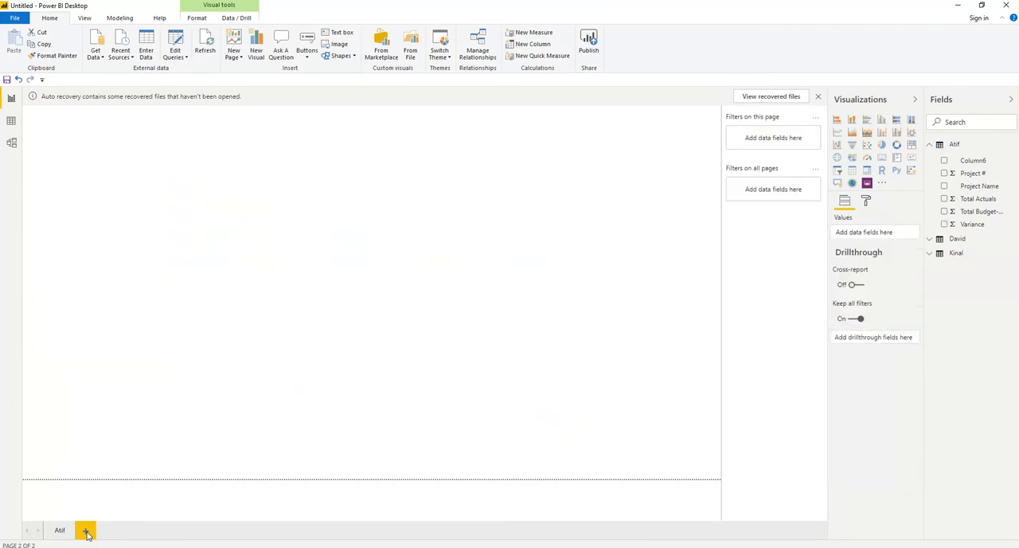
{"action": "left_click", "coordinate": [929, 146]}
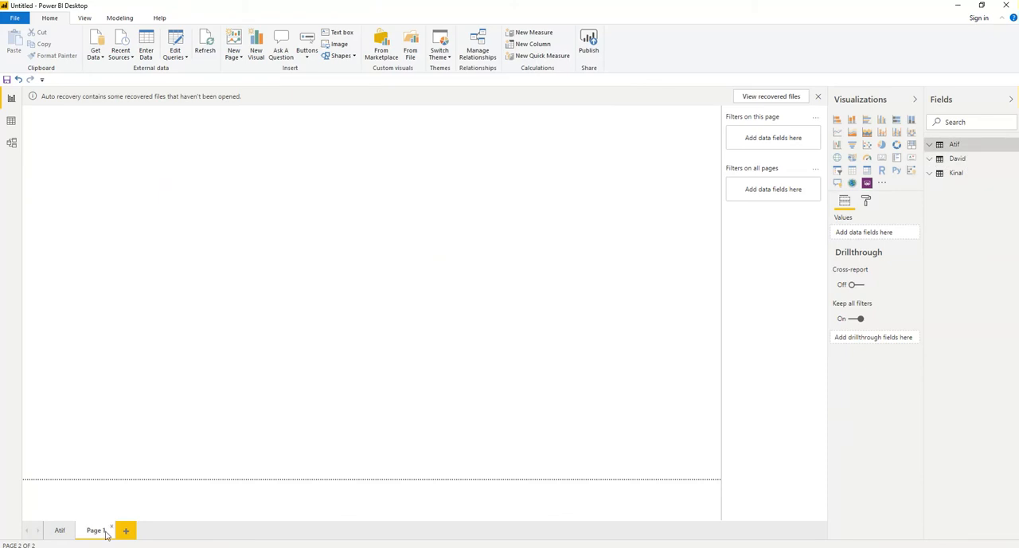
{"action": "double_click", "coordinate": [102, 532]}
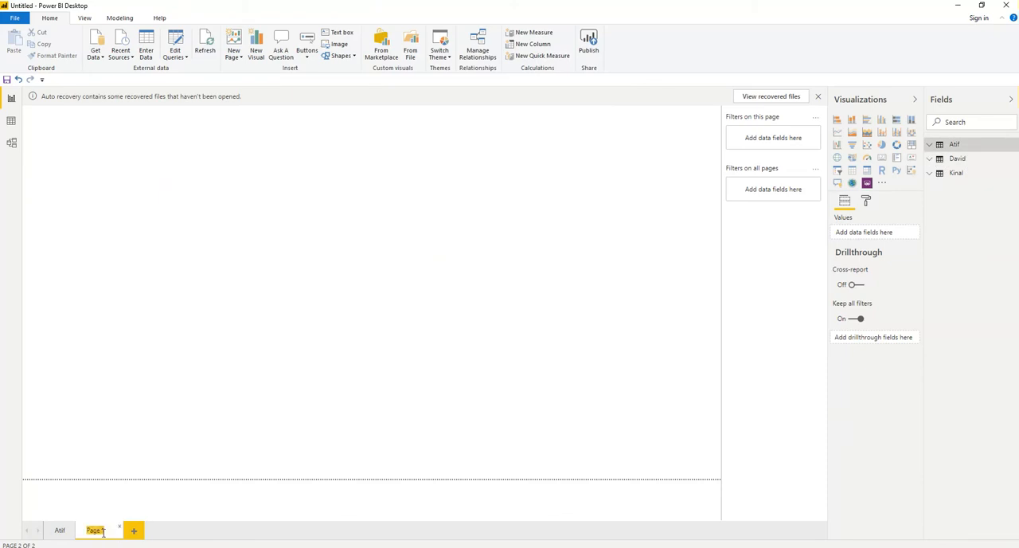
{"action": "type", "text": "David"}
Step: Create a clustered column chart of Total Actuals, Total Budget-2019 and Variance by Project Name from the second table
{"action": "left_click", "coordinate": [929, 159]}
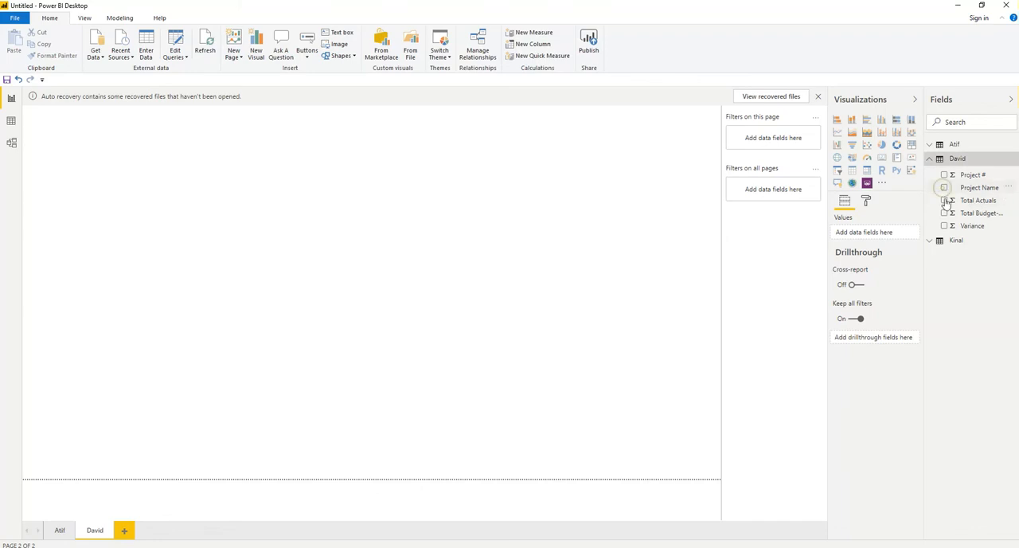
{"action": "left_click", "coordinate": [944, 187]}
{"action": "left_click", "coordinate": [945, 200]}
{"action": "left_click", "coordinate": [944, 212]}
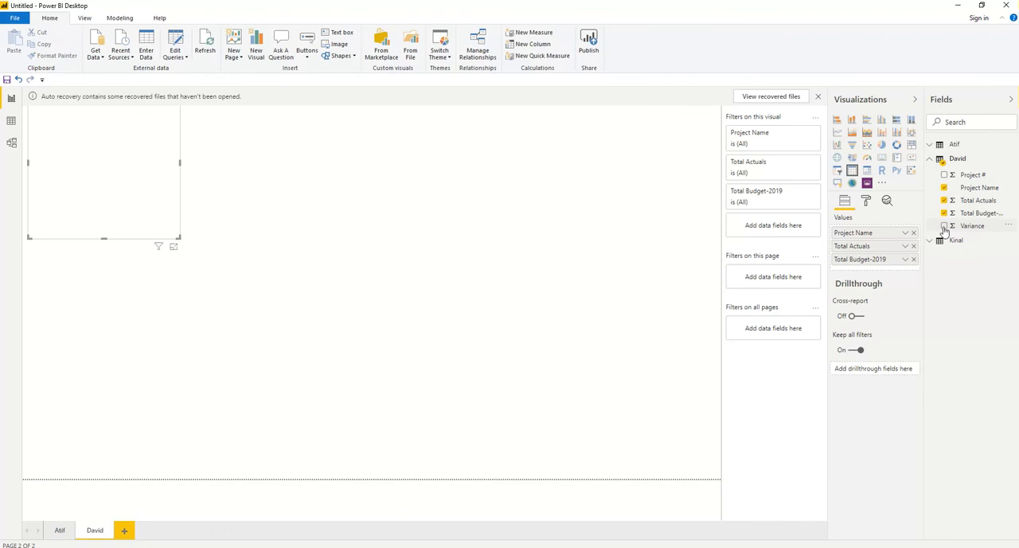
{"action": "left_click", "coordinate": [945, 226]}
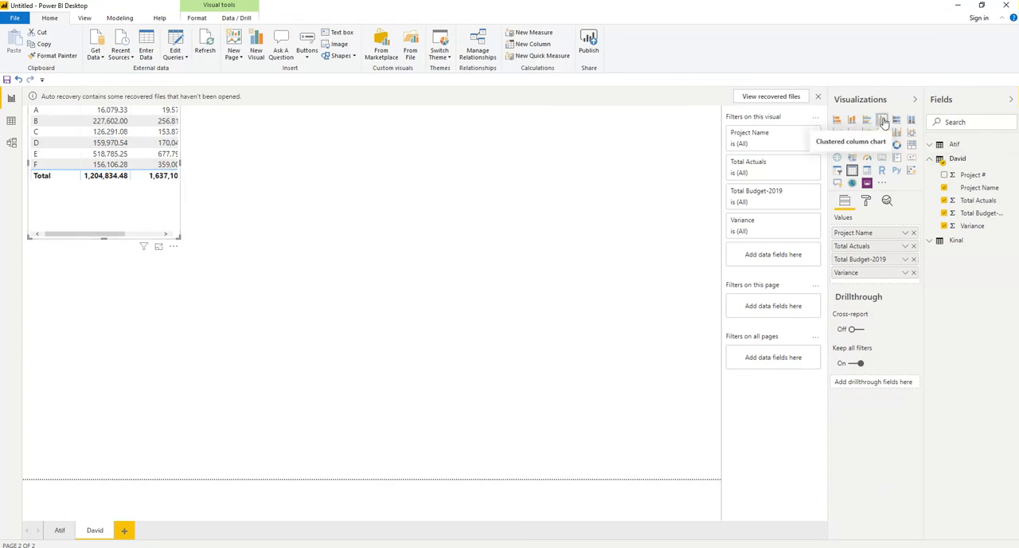
{"action": "left_click", "coordinate": [883, 120]}
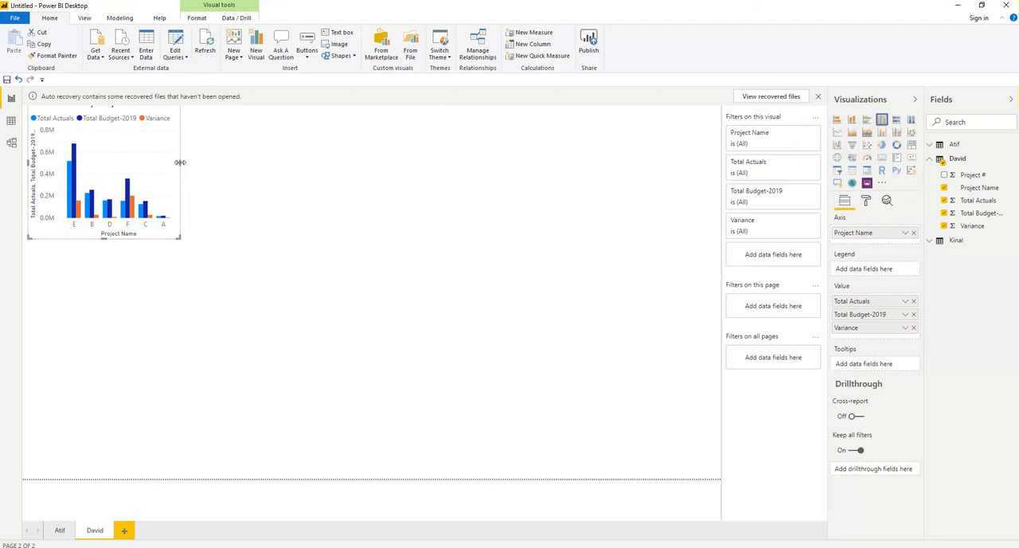
Step: Enlarge the new column chart to span most of the page width and the upper two thirds of its height
{"action": "left_click_drag", "start_coordinate": [180, 162], "coordinate": [625, 167]}
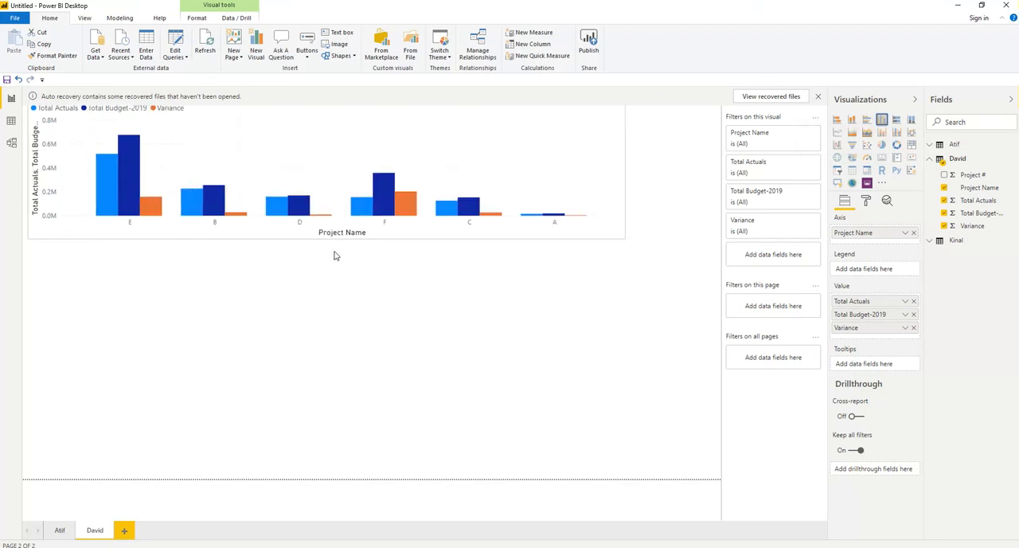
{"action": "left_click_drag", "start_coordinate": [327, 239], "coordinate": [330, 330]}
{"action": "left_click", "coordinate": [296, 275]}
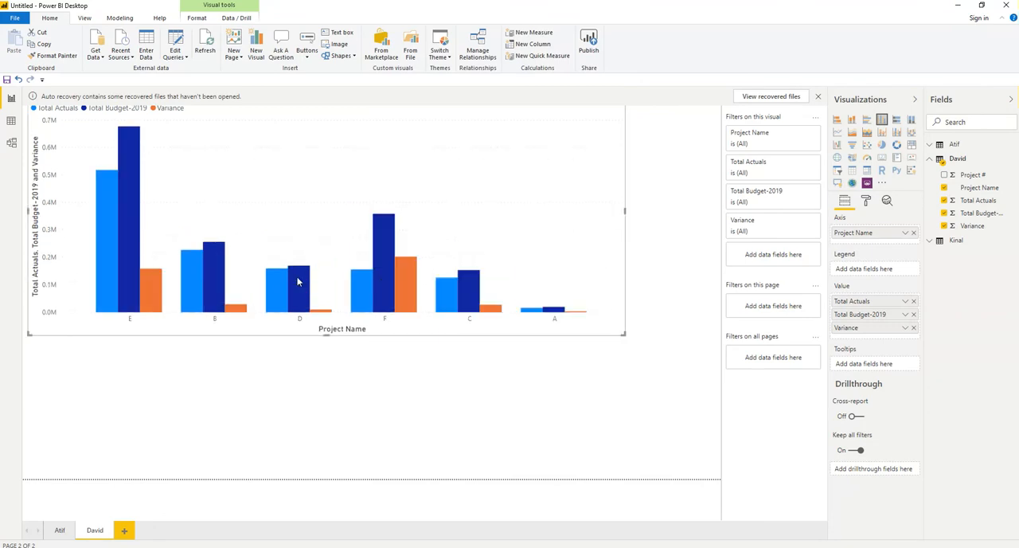
Step: Try the chart as a pie chart and as a donut chart before restoring the clustered column type
{"action": "left_click", "coordinate": [882, 146]}
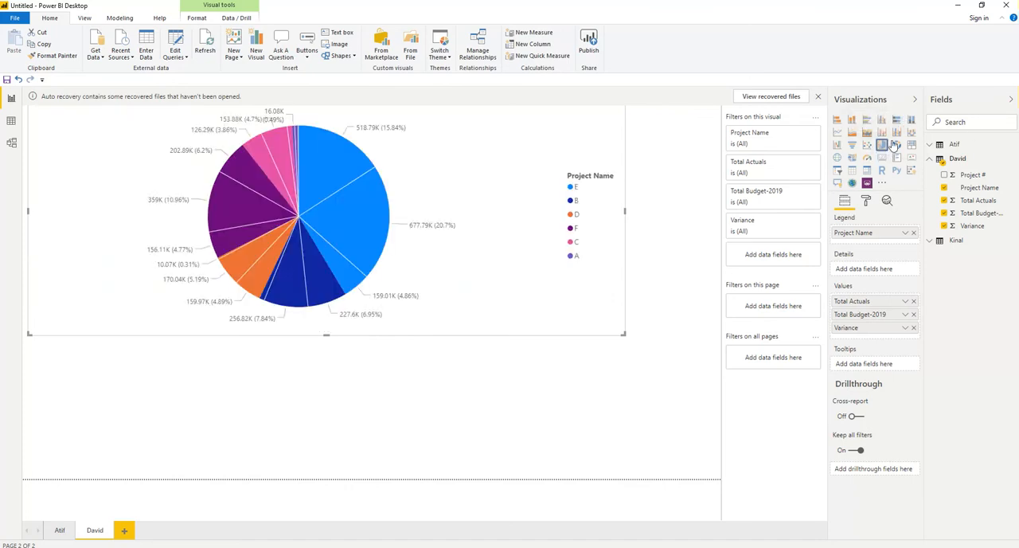
{"action": "left_click", "coordinate": [898, 145]}
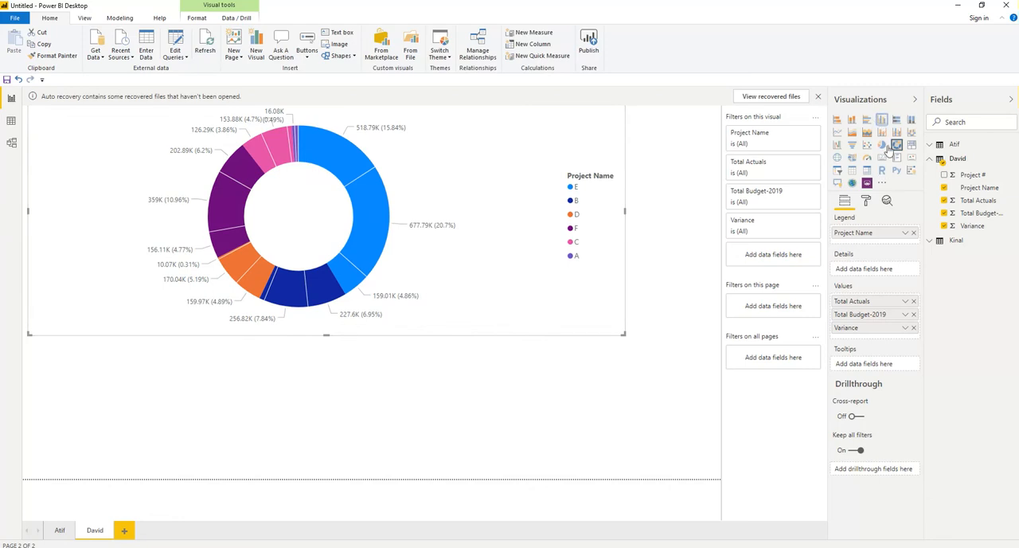
{"action": "left_click", "coordinate": [881, 119]}
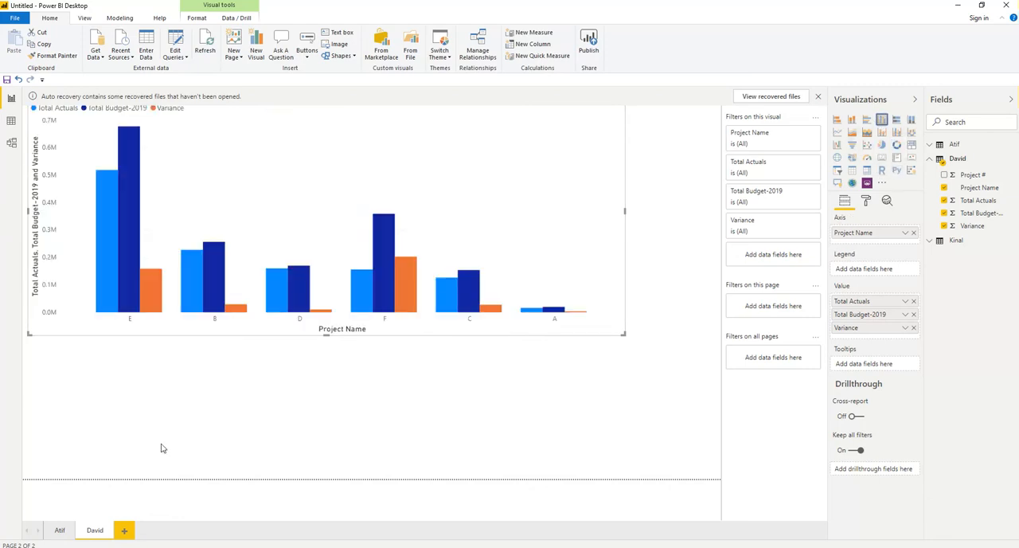
Step: Add a gauge of Total Budget-2019 below the column chart and narrow it to about a third of the page width
{"action": "left_click", "coordinate": [135, 379]}
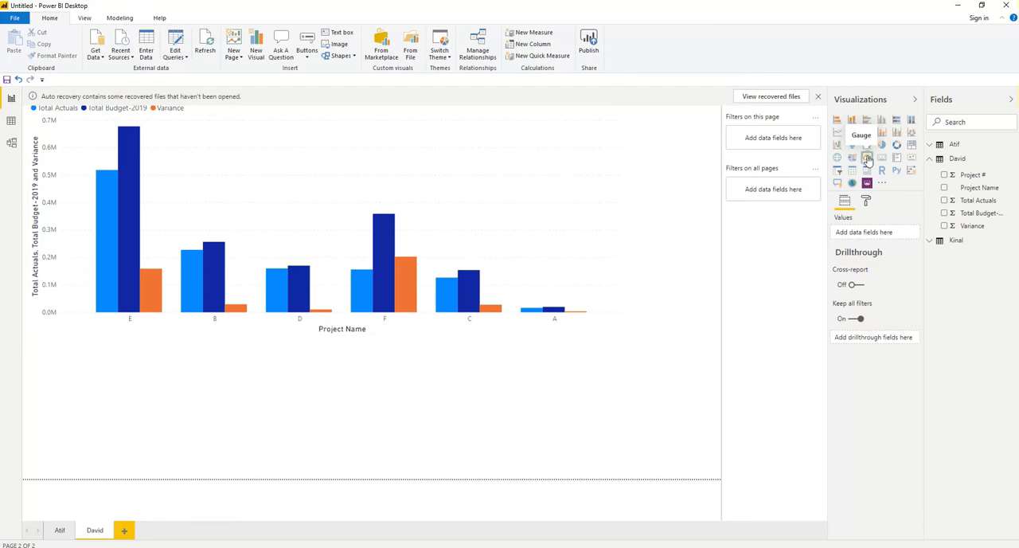
{"action": "left_click", "coordinate": [868, 160]}
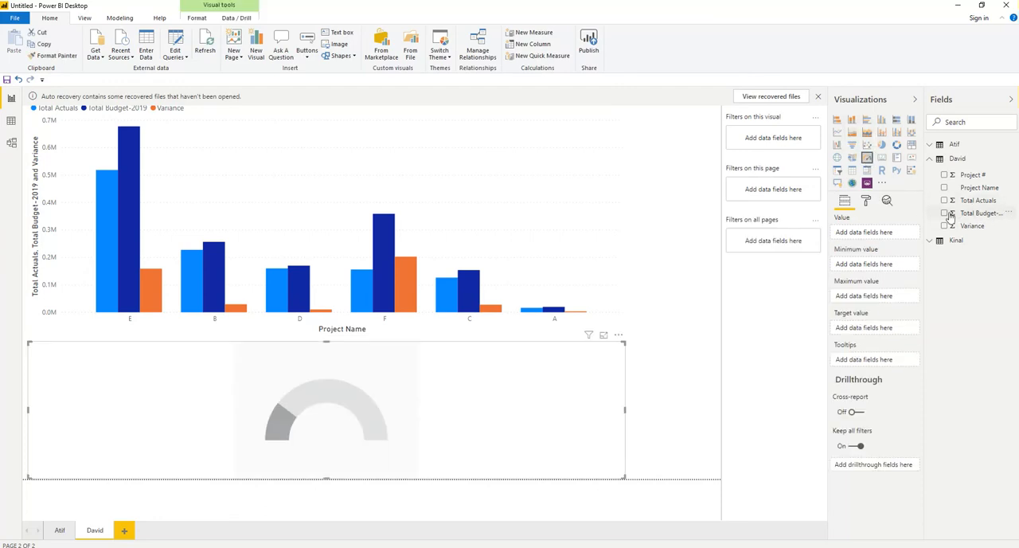
{"action": "left_click", "coordinate": [944, 213]}
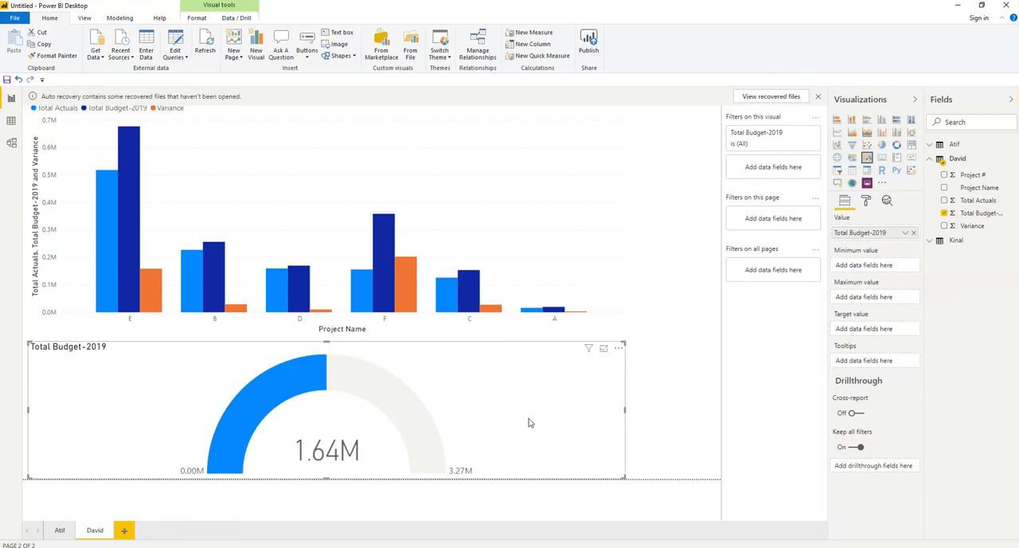
{"action": "left_click_drag", "start_coordinate": [625, 409], "coordinate": [268, 398]}
Step: Add a gauge of Total Actuals beside the Total Budget-2019 gauge and narrow it to about a quarter of the page width
{"action": "left_click", "coordinate": [416, 409]}
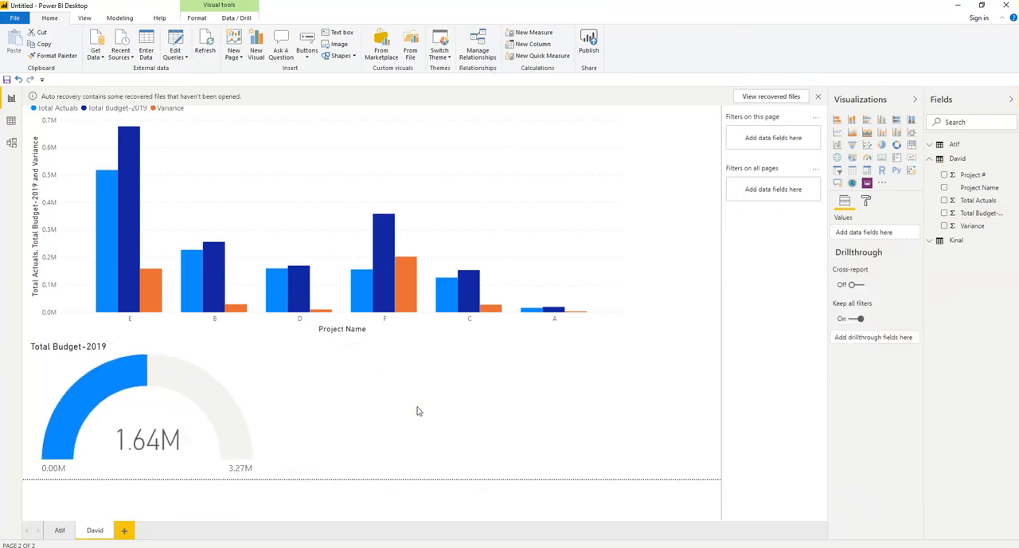
{"action": "left_click", "coordinate": [945, 201]}
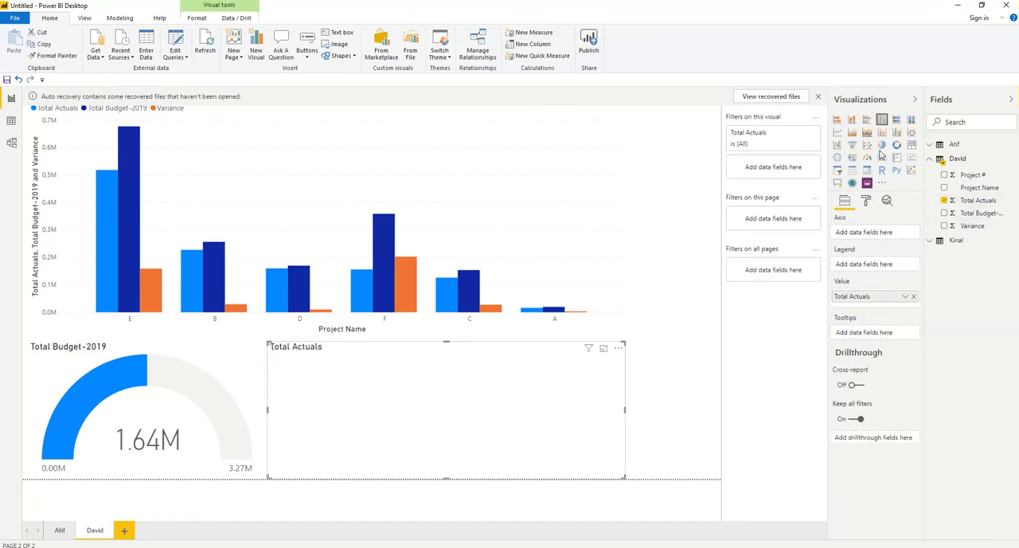
{"action": "left_click", "coordinate": [868, 161]}
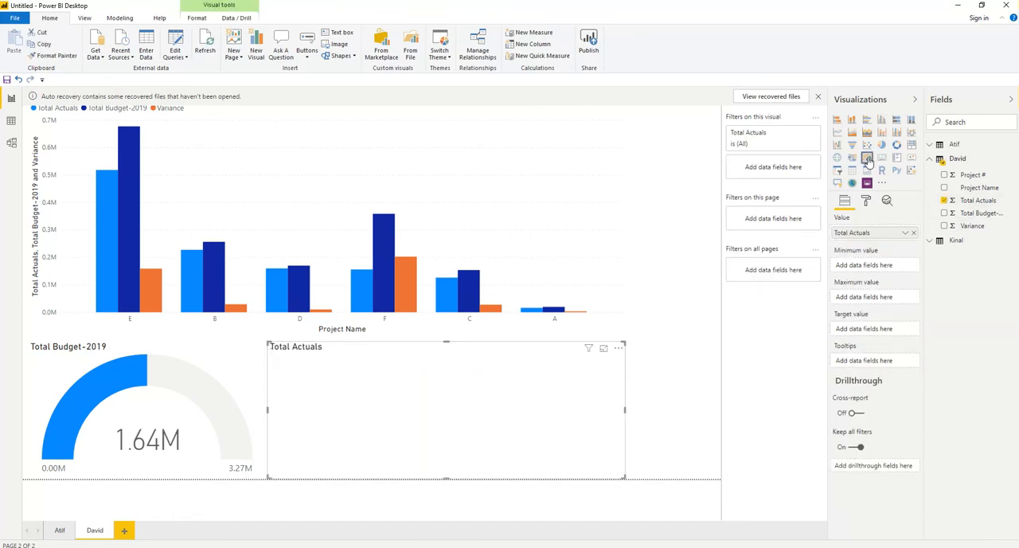
{"action": "left_click_drag", "start_coordinate": [625, 412], "coordinate": [433, 412]}
{"action": "left_click", "coordinate": [614, 413]}
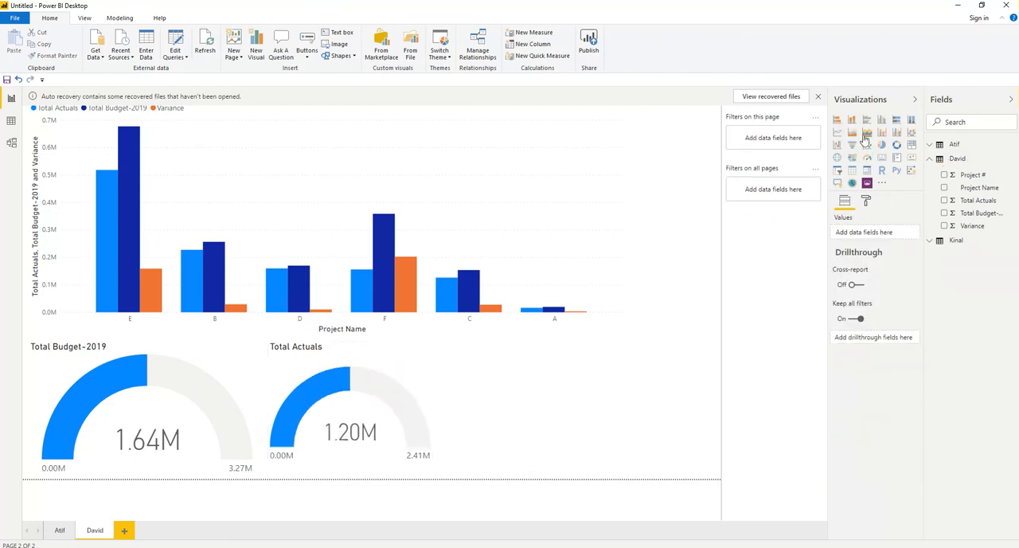
Step: Add a gauge of Variance beside the Total Actuals gauge and shift it slightly to the right to leave a gap
{"action": "left_click", "coordinate": [868, 159]}
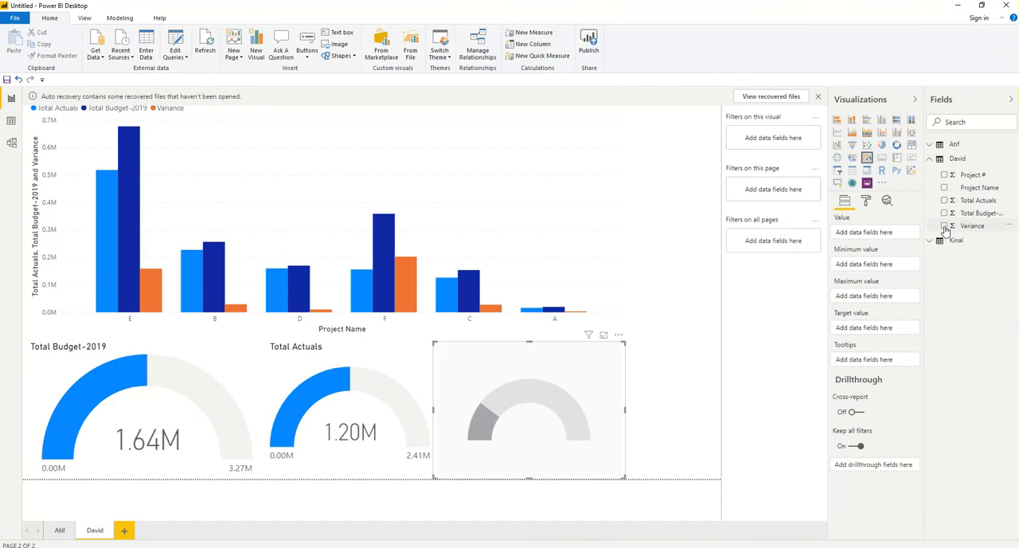
{"action": "left_click", "coordinate": [970, 226]}
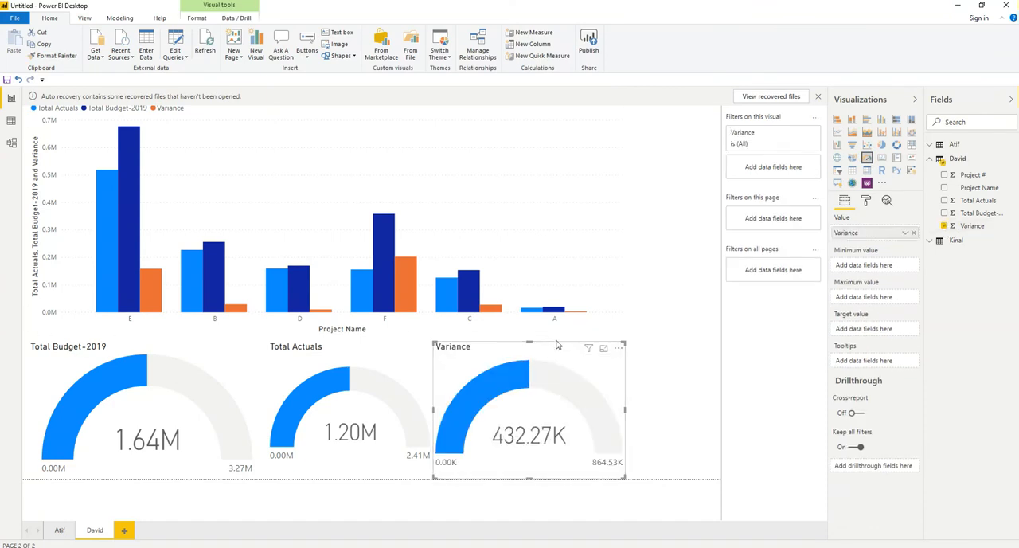
{"action": "left_click", "coordinate": [628, 347]}
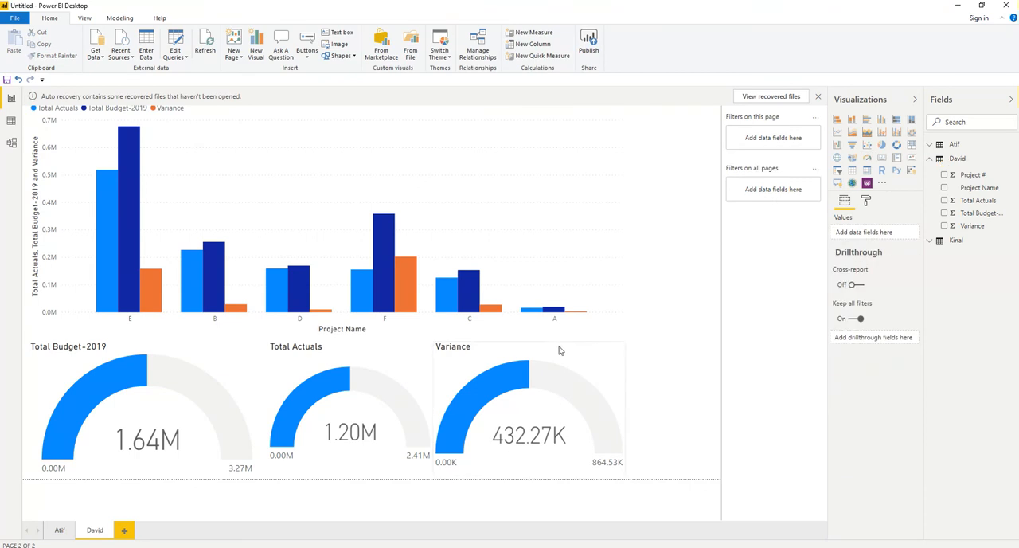
{"action": "left_click_drag", "start_coordinate": [582, 348], "coordinate": [532, 390]}
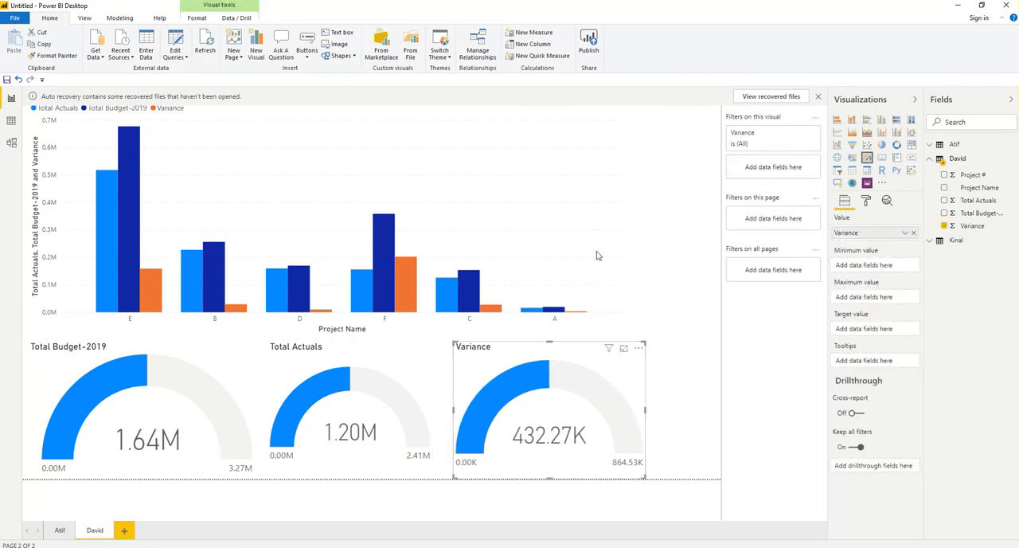